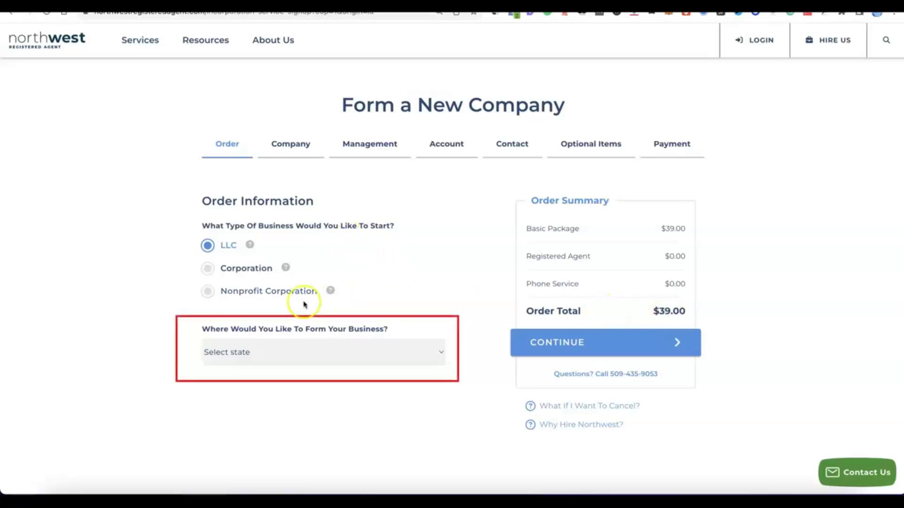
Step: Choose NM - New Mexico as the state for forming the LLC and continue to the company details
{"action": "left_click", "coordinate": [440, 352]}
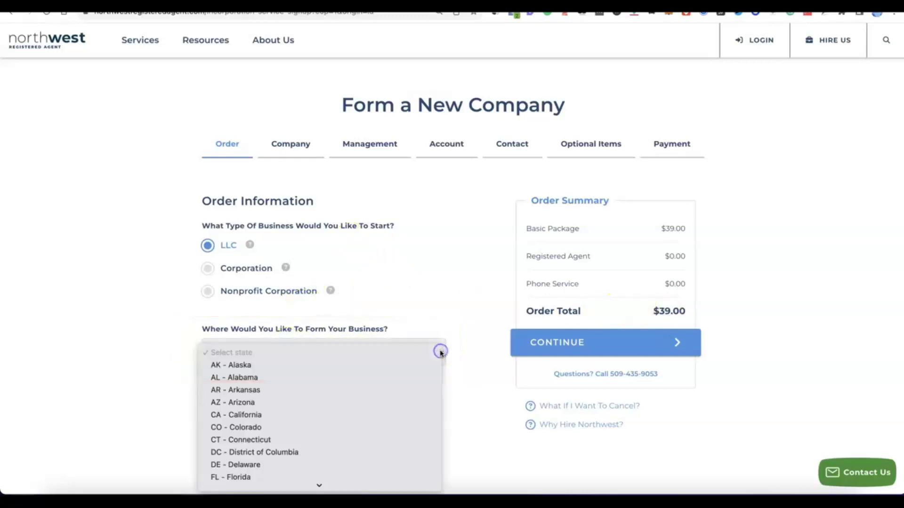
{"action": "scroll", "coordinate": [315, 297], "scroll_direction": "down", "scroll_amount": 3}
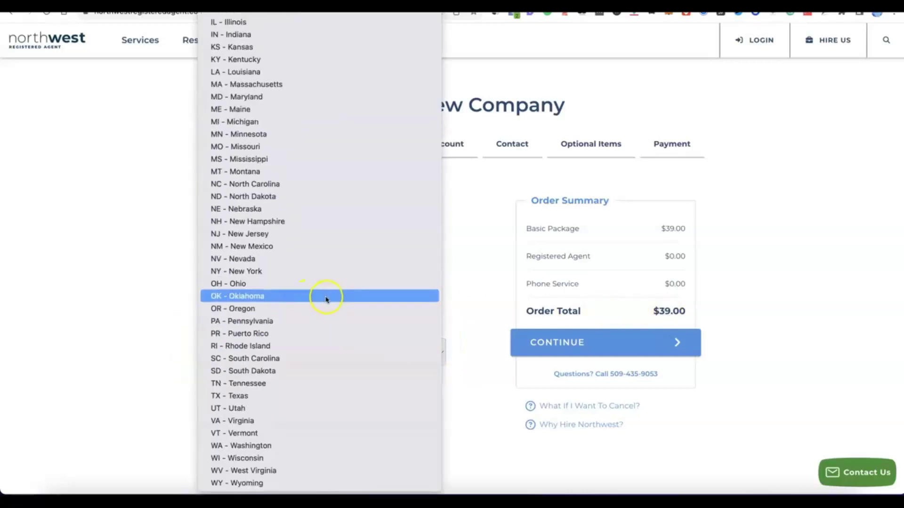
{"action": "left_click", "coordinate": [252, 246]}
{"action": "scroll", "coordinate": [302, 330], "scroll_direction": "down", "scroll_amount": 2}
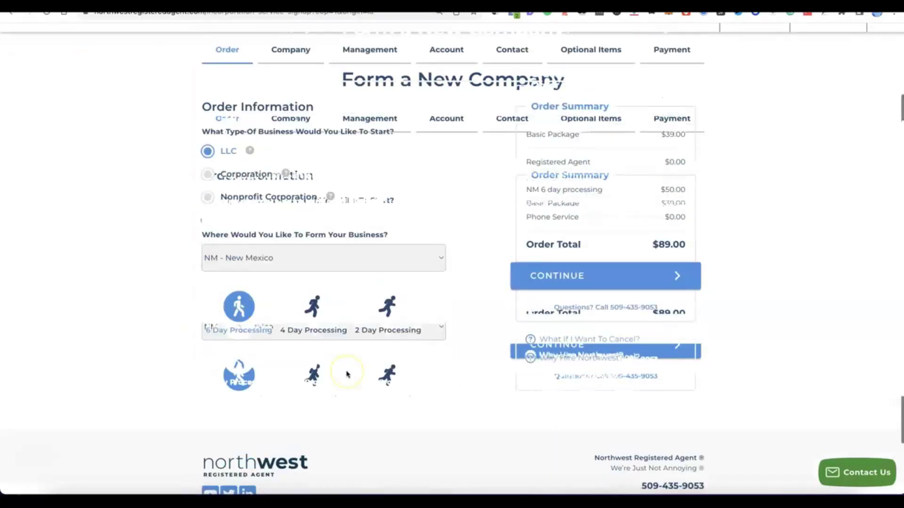
{"action": "scroll", "coordinate": [347, 374], "scroll_direction": "up", "scroll_amount": 1}
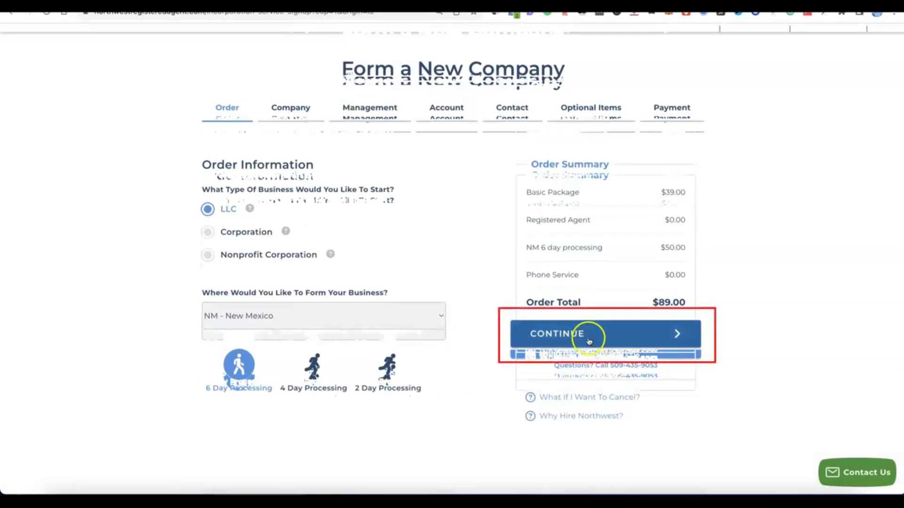
{"action": "left_click", "coordinate": [586, 335]}
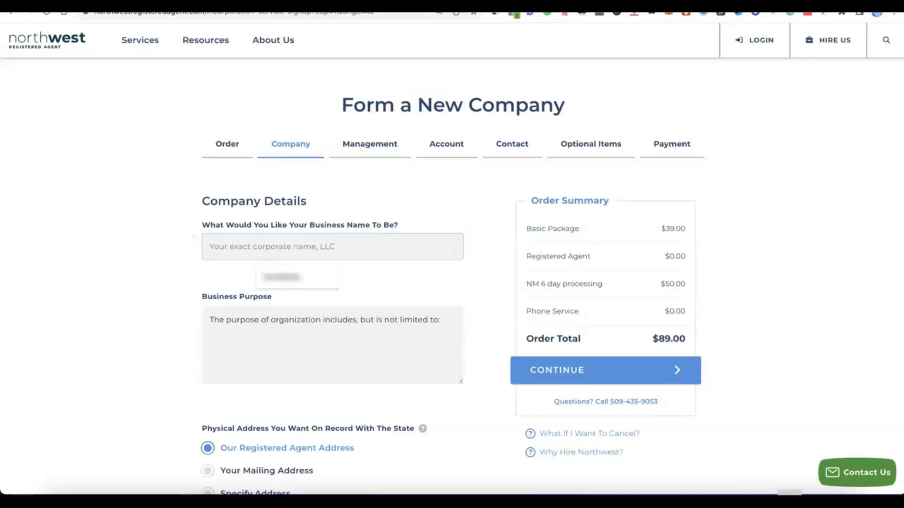
Step: Complete the company details with the business name Modoe and the purpose "E-commerce - online selling of general products.", and continue to company management
{"action": "left_click", "coordinate": [351, 245]}
{"action": "type", "text": "Modoe"}
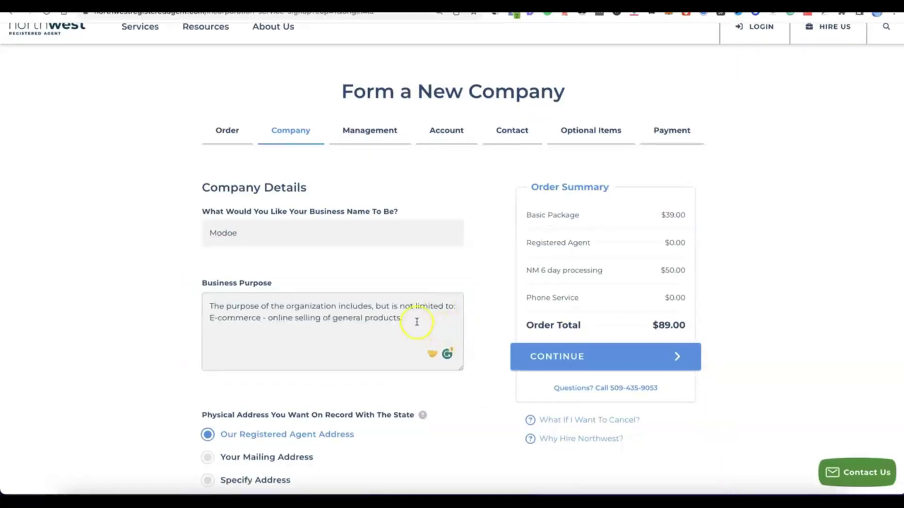
{"action": "scroll", "coordinate": [410, 324], "scroll_direction": "down", "scroll_amount": 3}
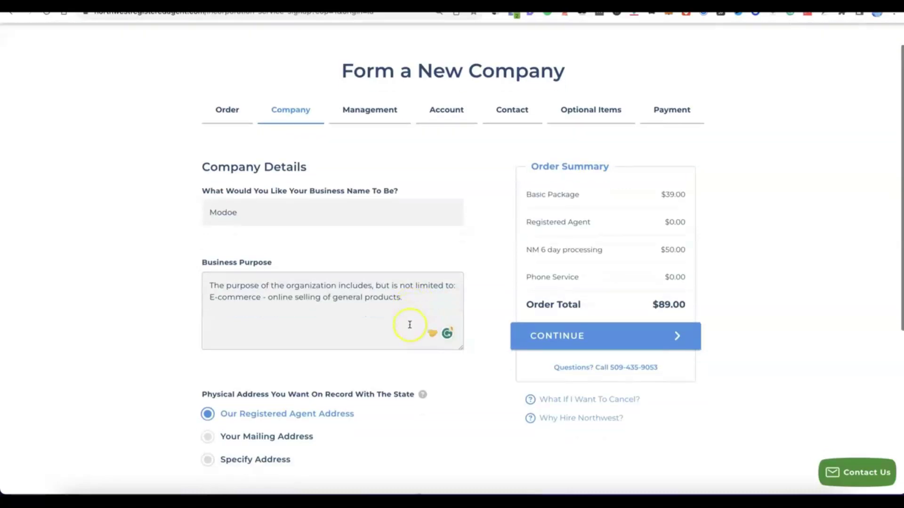
{"action": "scroll", "coordinate": [410, 324], "scroll_direction": "down", "scroll_amount": 1}
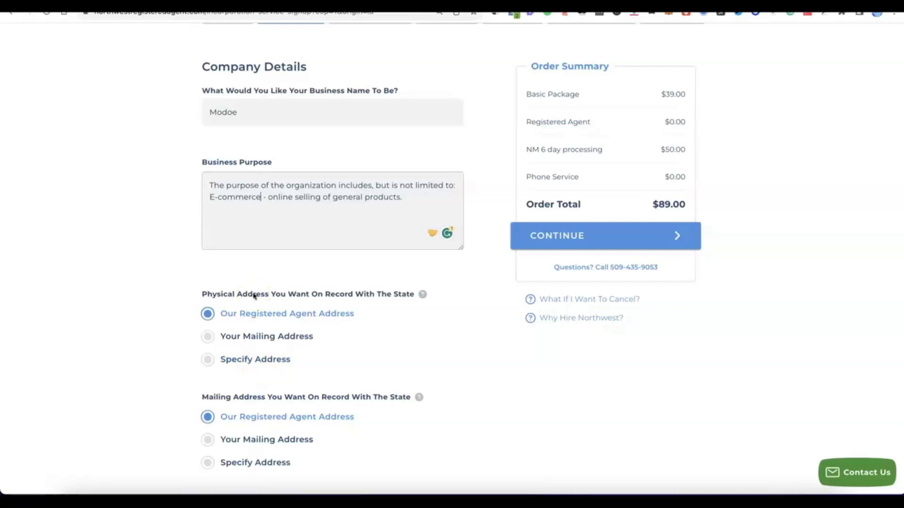
{"action": "scroll", "coordinate": [254, 295], "scroll_direction": "down", "scroll_amount": 2}
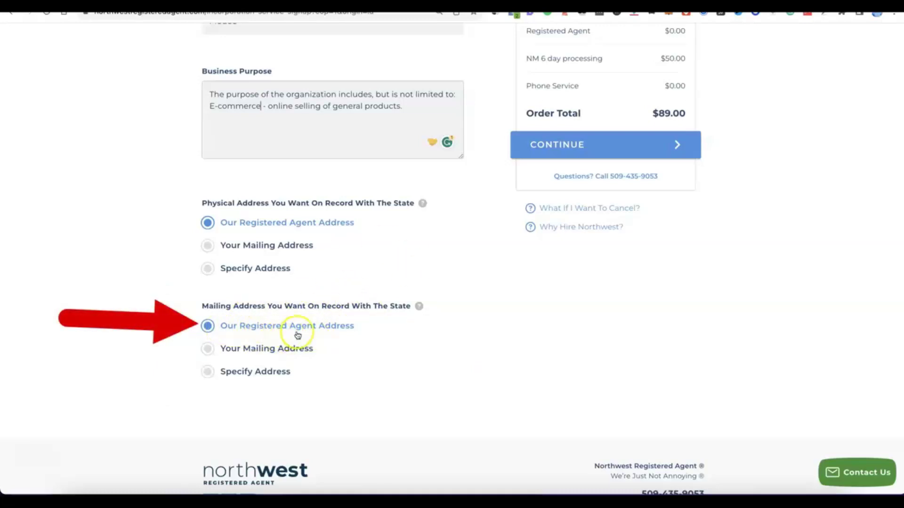
{"action": "scroll", "coordinate": [356, 331], "scroll_direction": "up", "scroll_amount": 5}
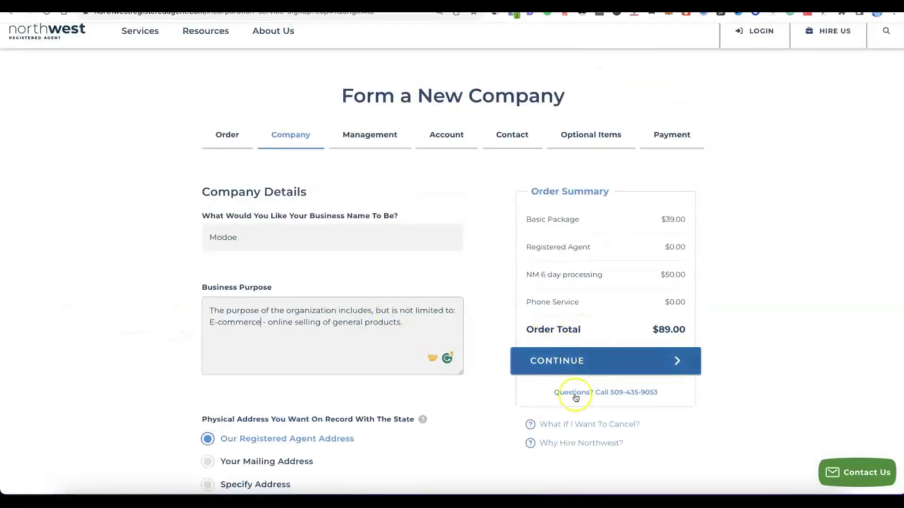
{"action": "left_click", "coordinate": [561, 372]}
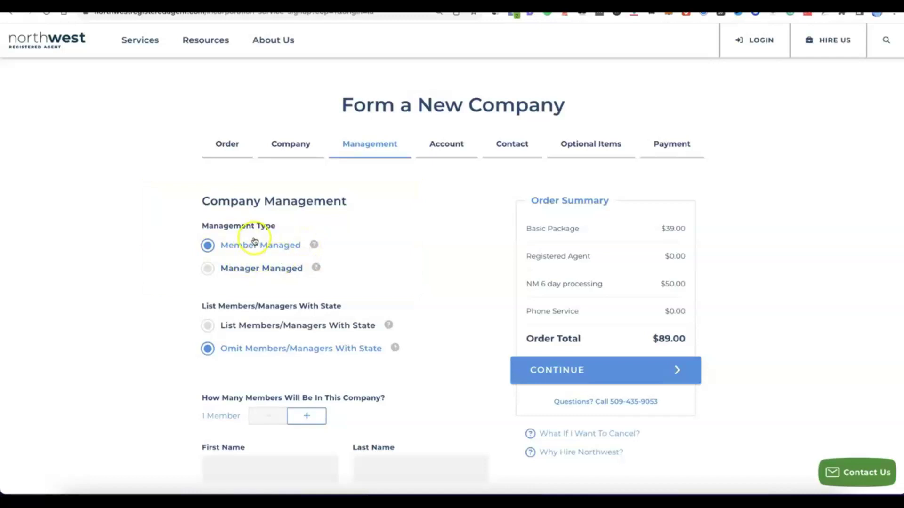
Step: Set the company to 2 members, enter both members' first and last names, and continue to account setup
{"action": "scroll", "coordinate": [254, 239], "scroll_direction": "down", "scroll_amount": 2}
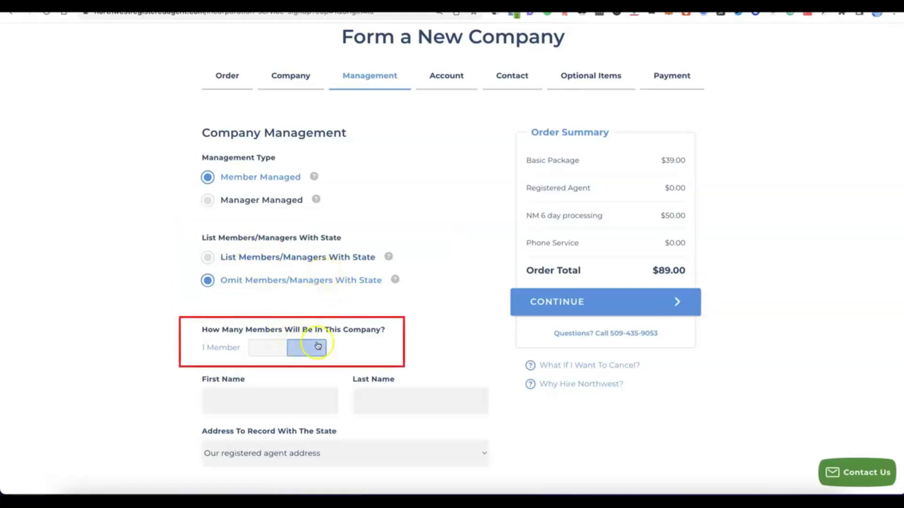
{"action": "left_click", "coordinate": [314, 348]}
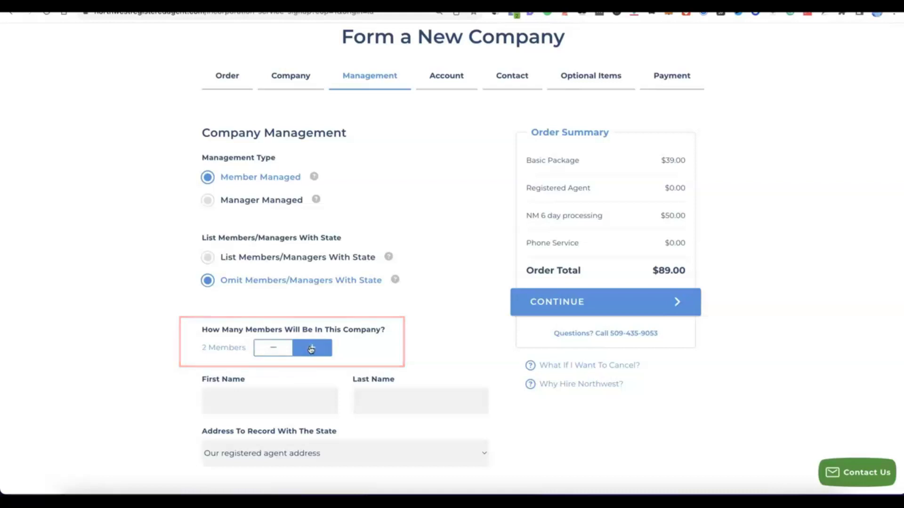
{"action": "scroll", "coordinate": [310, 349], "scroll_direction": "down", "scroll_amount": 3}
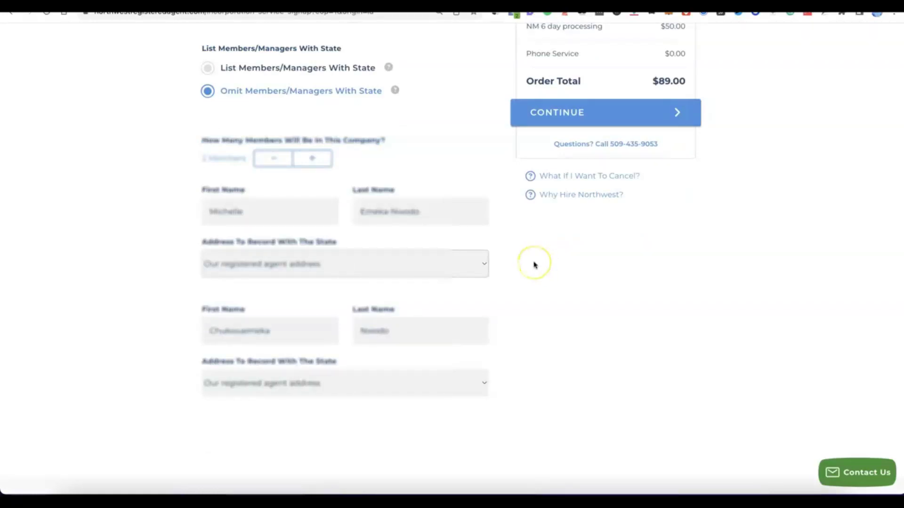
{"action": "scroll", "coordinate": [535, 277], "scroll_direction": "up", "scroll_amount": 3}
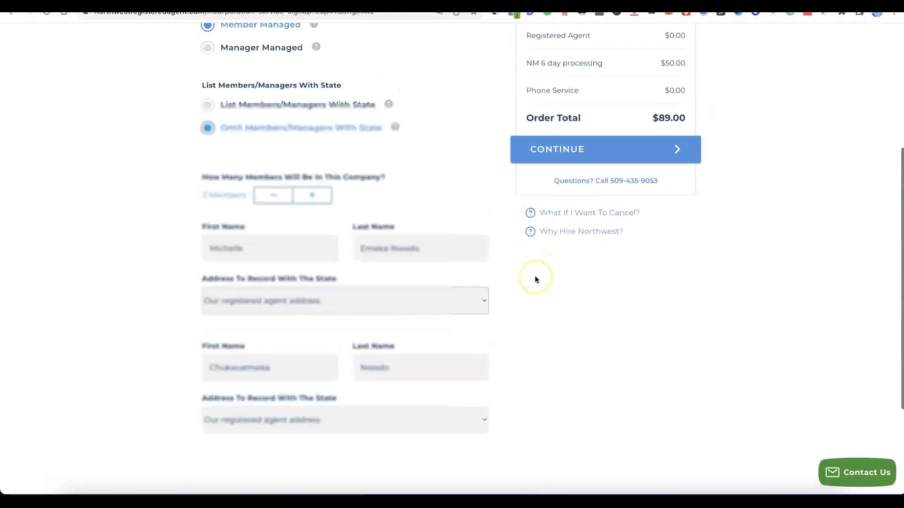
{"action": "scroll", "coordinate": [569, 181], "scroll_direction": "up", "scroll_amount": 1}
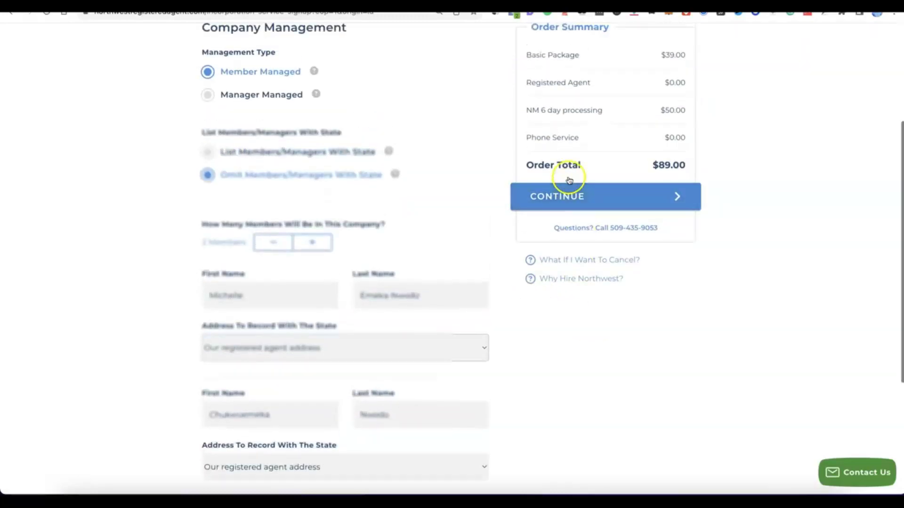
{"action": "left_click", "coordinate": [569, 191]}
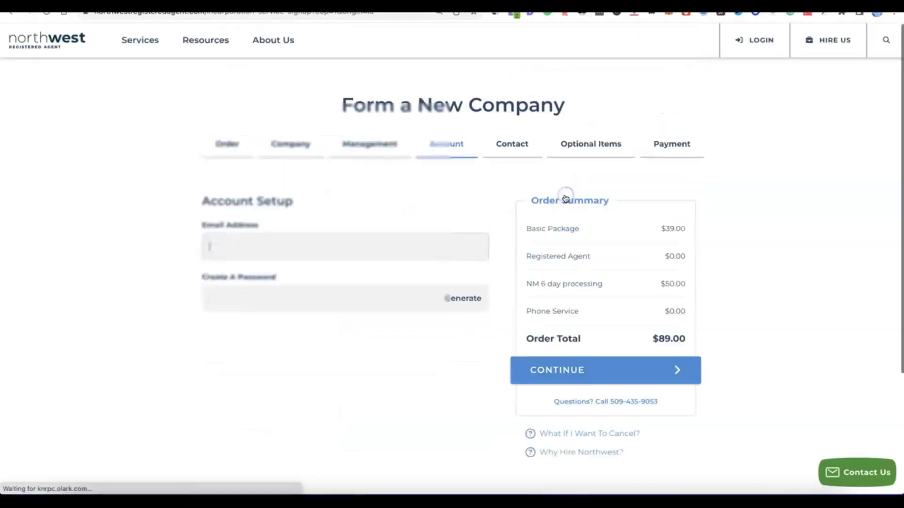
{"action": "left_click", "coordinate": [558, 194]}
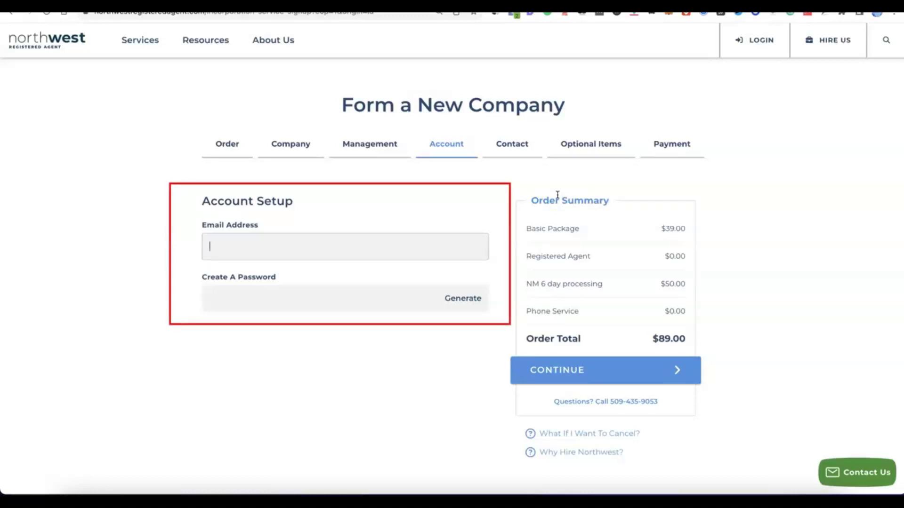
Step: Enter the account's email address, create a generated password for it, and continue to the contact details
{"action": "left_click", "coordinate": [307, 239]}
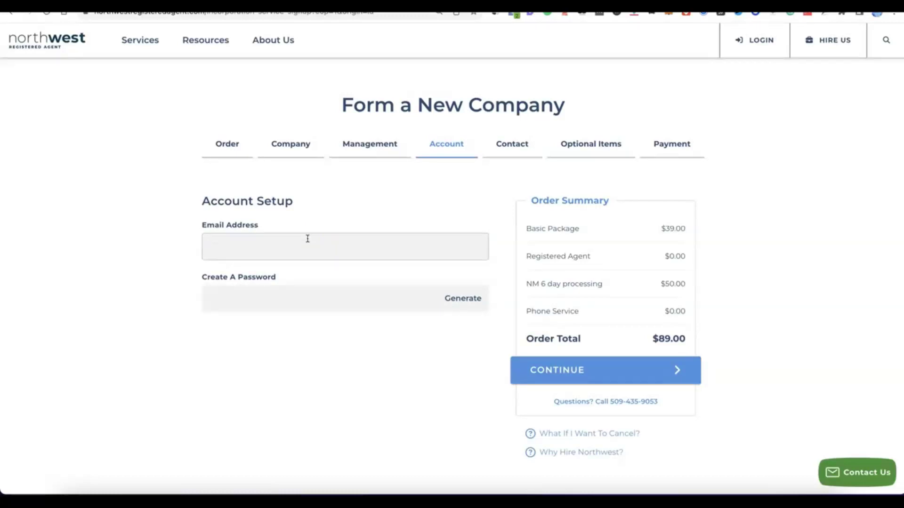
{"action": "key", "text": "ctrl+v"}
{"action": "left_click", "coordinate": [290, 298]}
{"action": "left_click", "coordinate": [357, 303]}
{"action": "left_click", "coordinate": [466, 298]}
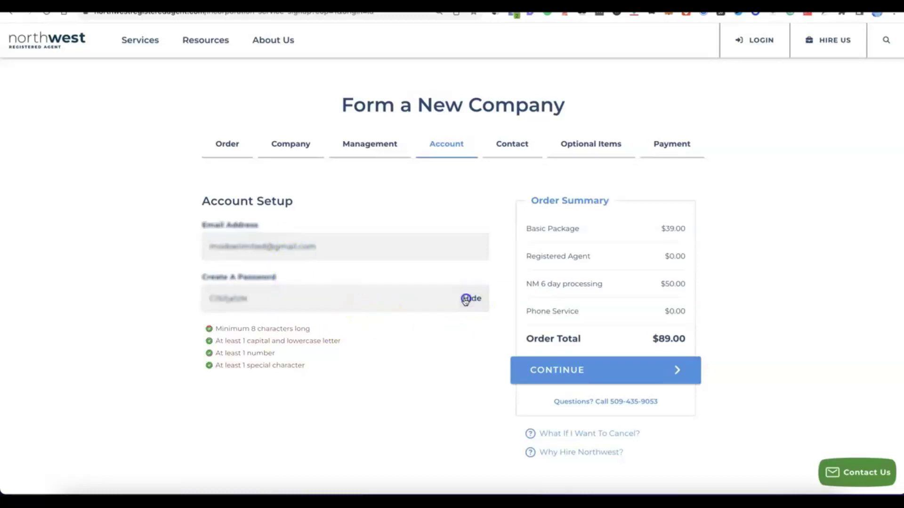
{"action": "left_click", "coordinate": [327, 339]}
{"action": "scroll", "coordinate": [328, 338], "scroll_direction": "down", "scroll_amount": 1}
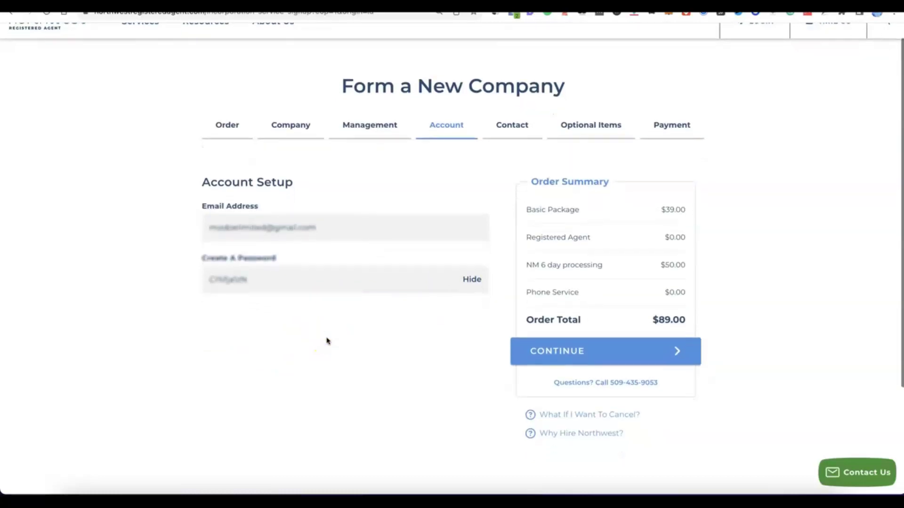
{"action": "left_click", "coordinate": [571, 352]}
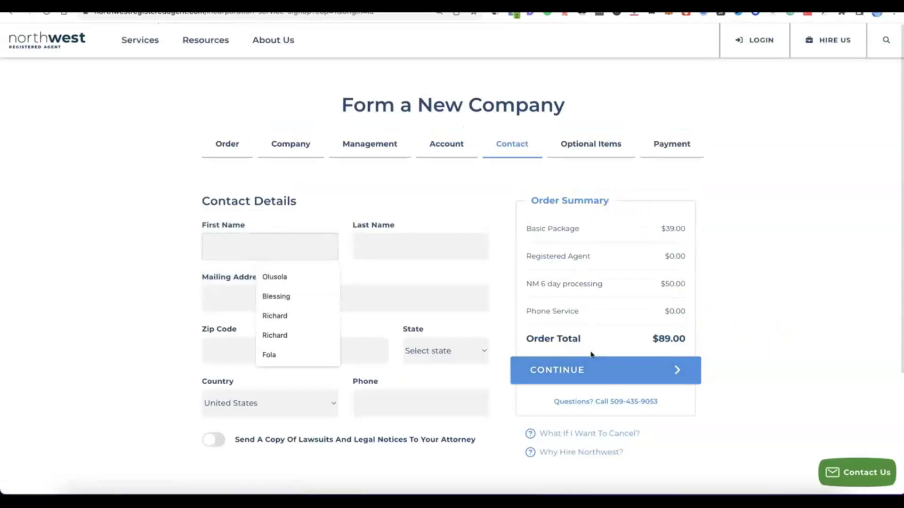
Step: Fill in the contact's name, mailing address, country and phone number, and continue to the optional items
{"action": "left_click", "coordinate": [144, 219]}
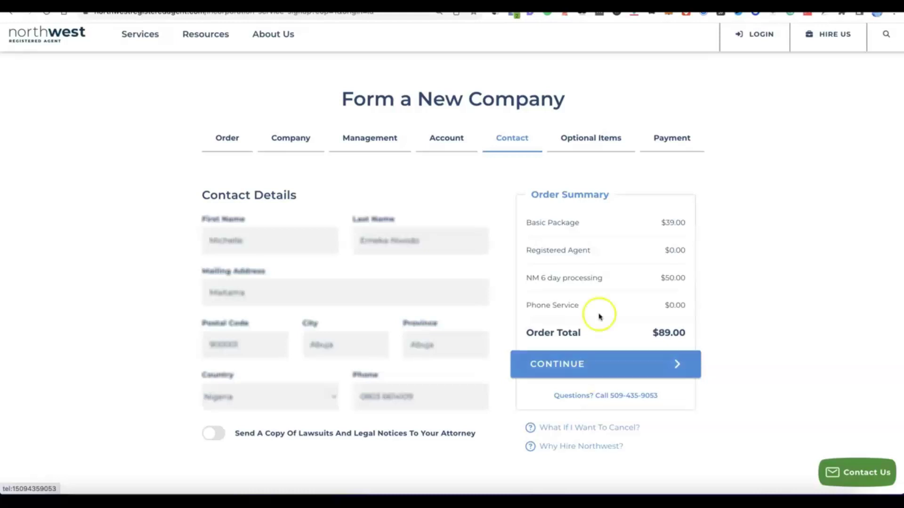
{"action": "left_click", "coordinate": [561, 372]}
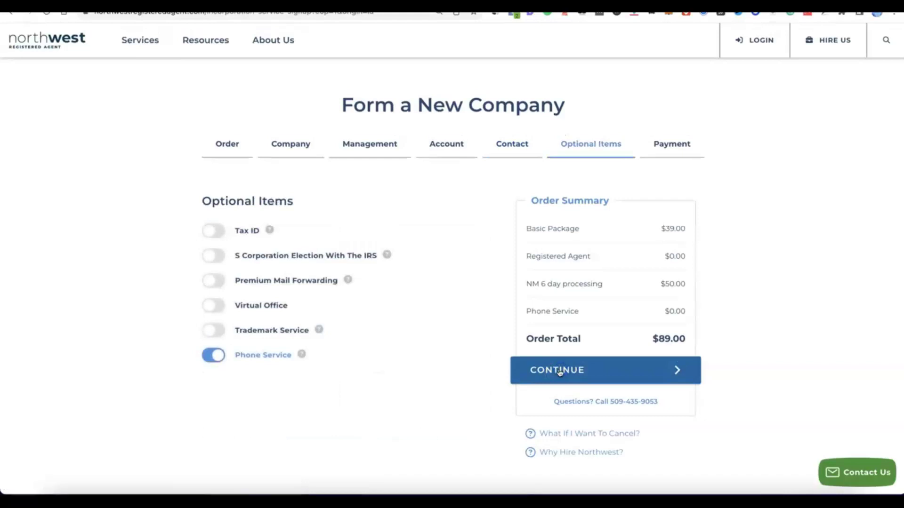
Step: Remove Phone Service from the order's optional items
{"action": "left_click", "coordinate": [335, 356]}
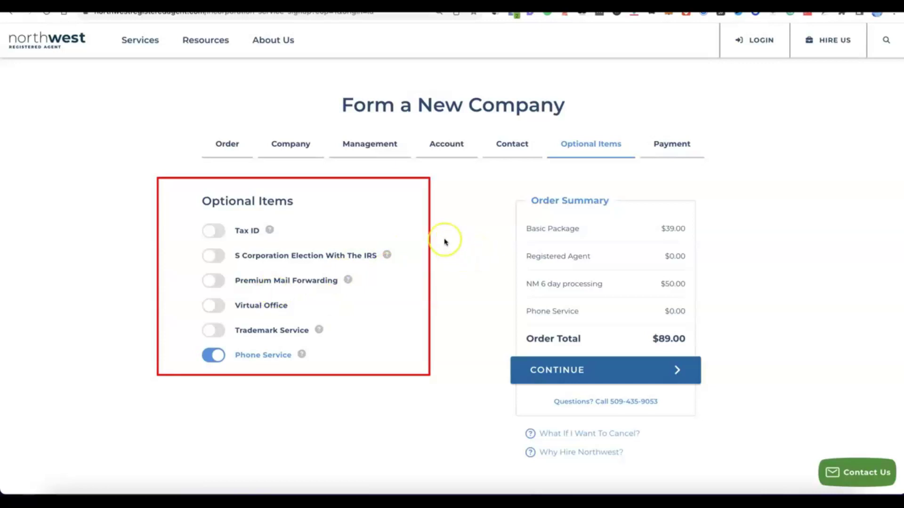
{"action": "left_click", "coordinate": [218, 359]}
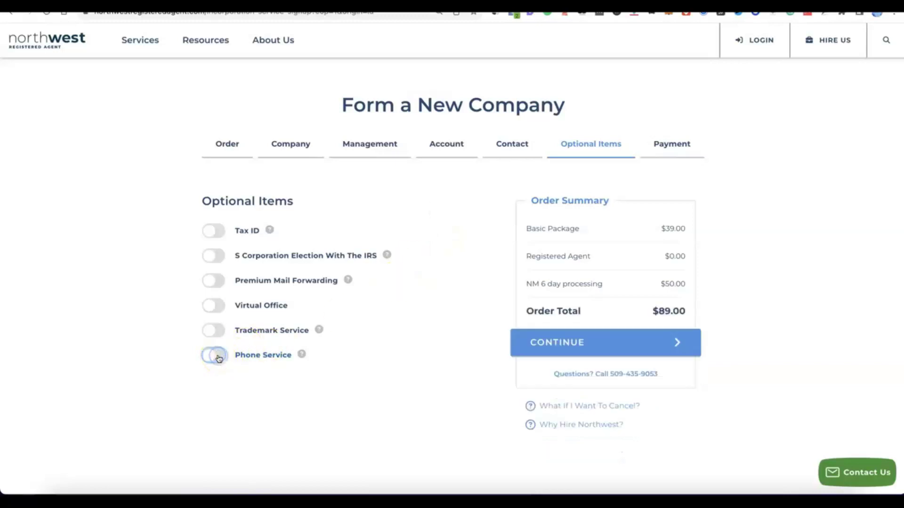
{"action": "left_click", "coordinate": [202, 358]}
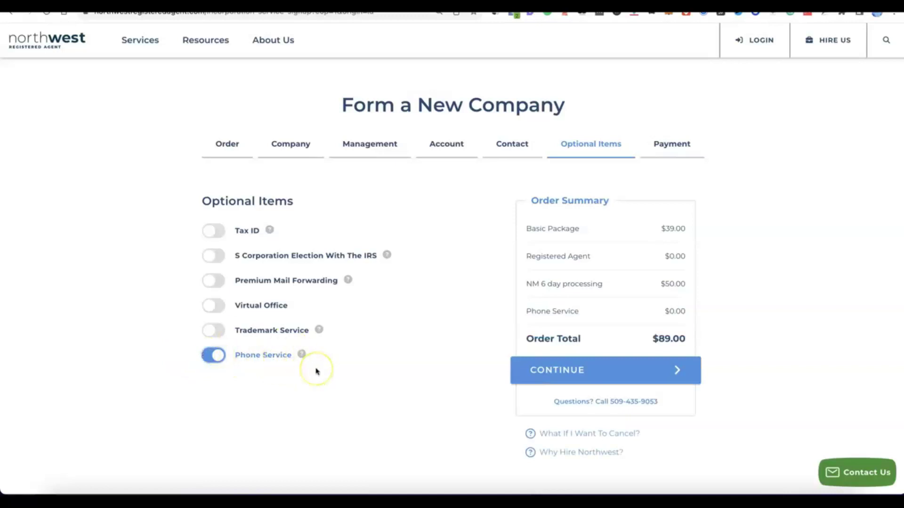
{"action": "left_click", "coordinate": [218, 357]}
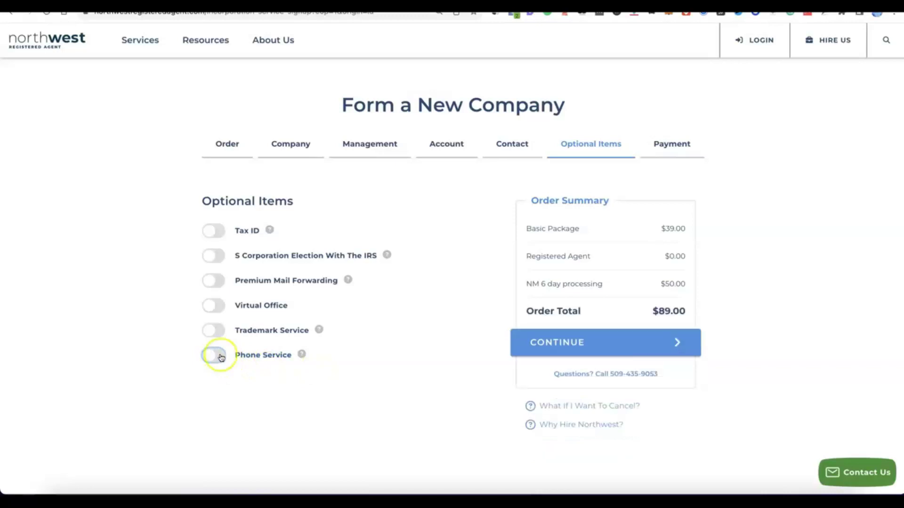
Step: Add the Tax ID service with the Do NOT Have Social Security Number option and continue to payment
{"action": "left_click", "coordinate": [209, 230]}
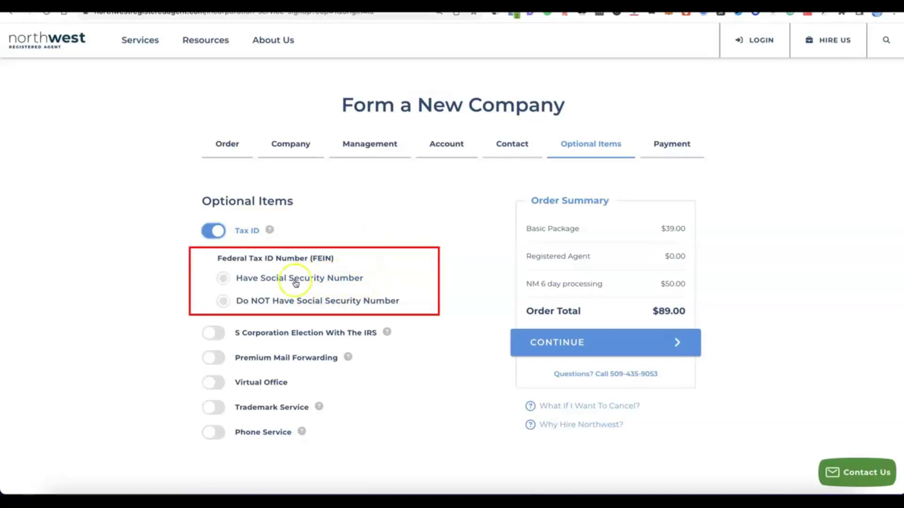
{"action": "left_click", "coordinate": [224, 278]}
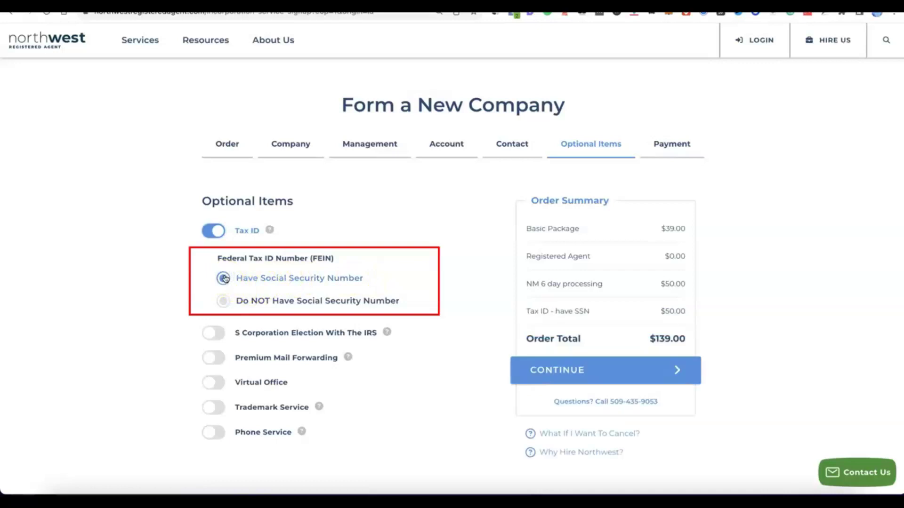
{"action": "left_click", "coordinate": [222, 301]}
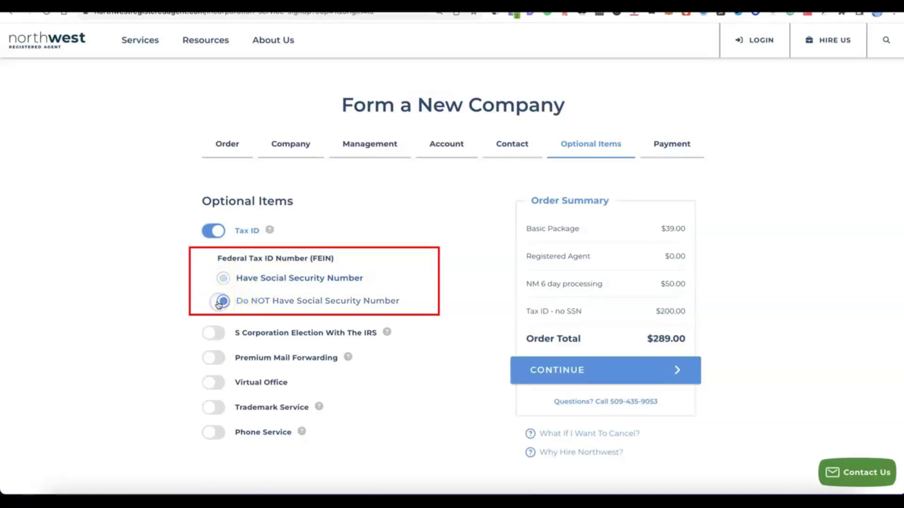
{"action": "left_click", "coordinate": [305, 306]}
{"action": "left_click", "coordinate": [262, 277]}
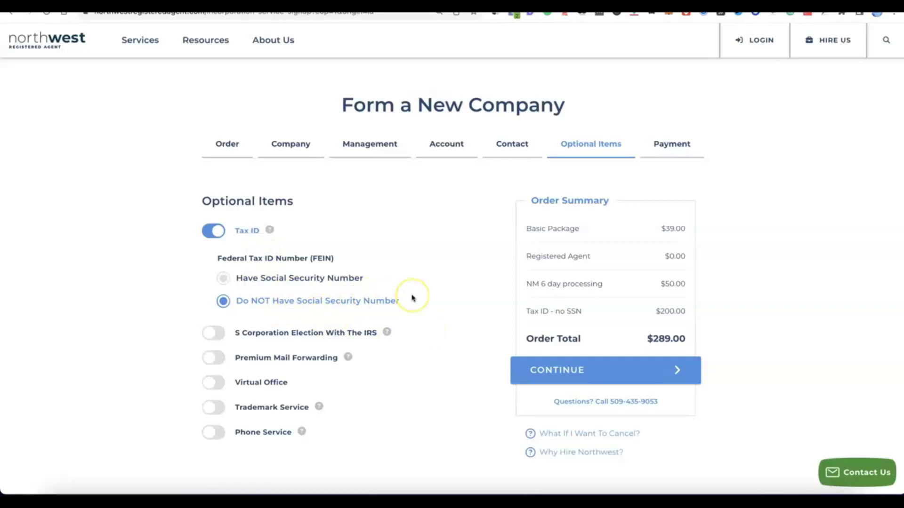
{"action": "scroll", "coordinate": [413, 298], "scroll_direction": "down", "scroll_amount": 2}
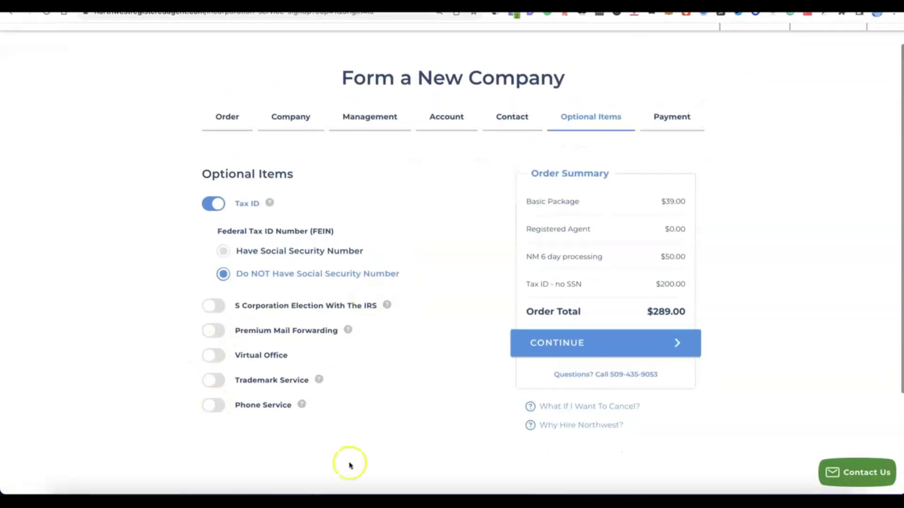
{"action": "left_click", "coordinate": [571, 343]}
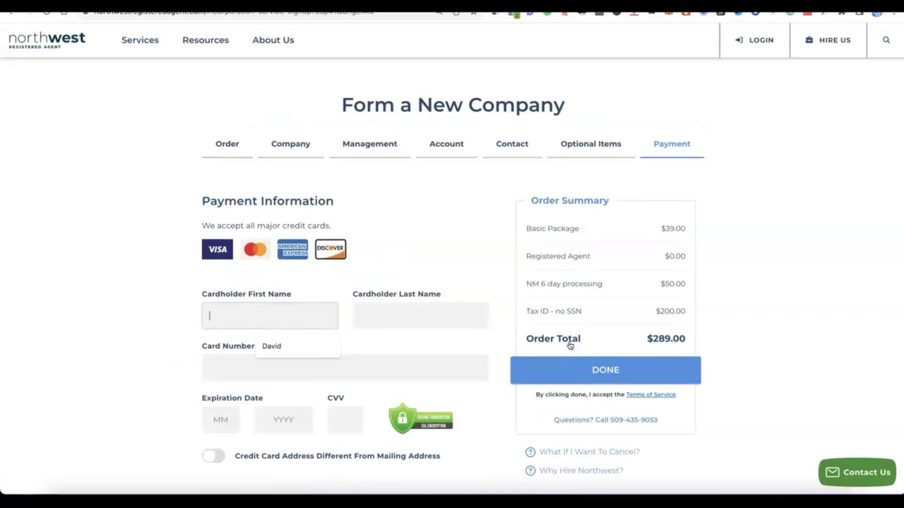
Step: Fill in the payment information with the cardholder's name, card number, expiration date and CVV
{"action": "scroll", "coordinate": [565, 311], "scroll_direction": "down", "scroll_amount": 3}
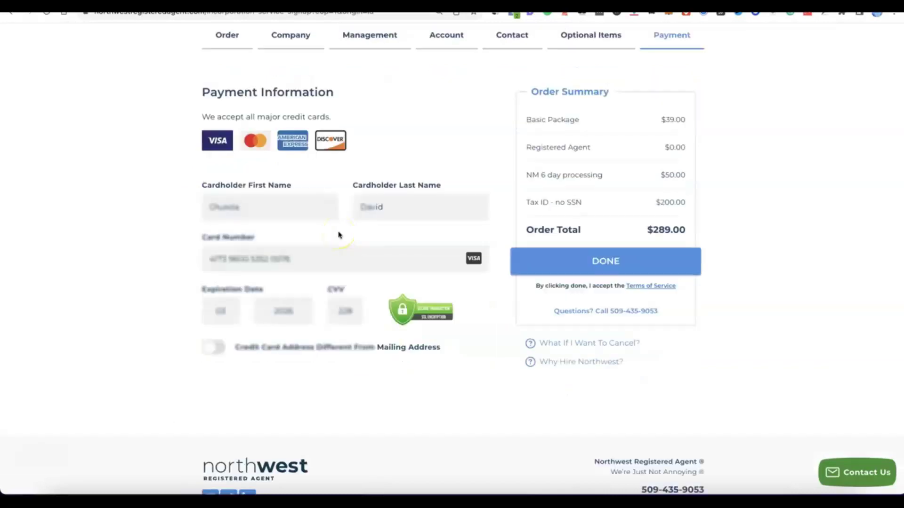
Step: Place the paid order and keep the standard state processing time in the order verification
{"action": "left_click", "coordinate": [575, 263]}
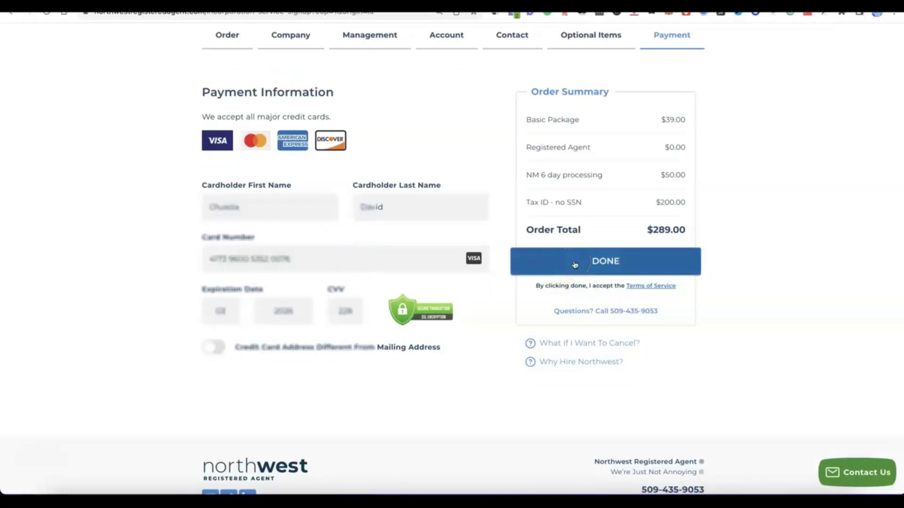
{"action": "left_click", "coordinate": [574, 264]}
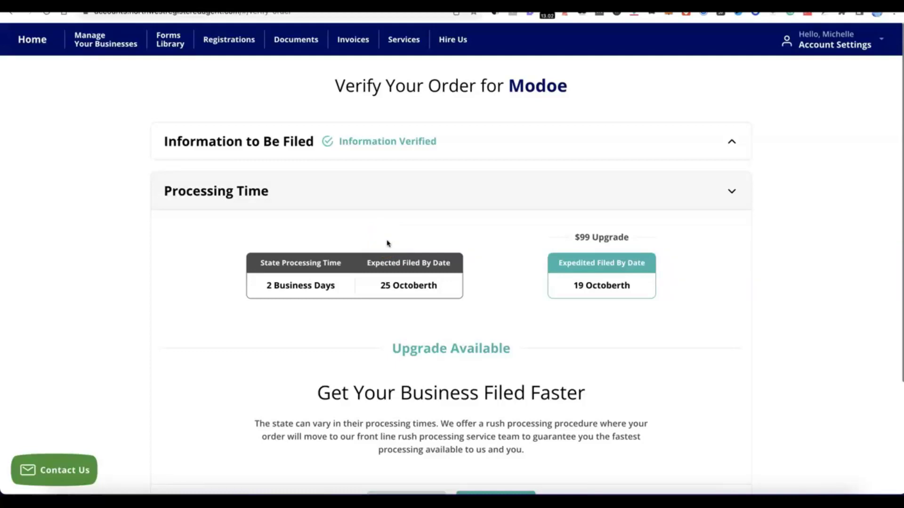
{"action": "left_click", "coordinate": [413, 215]}
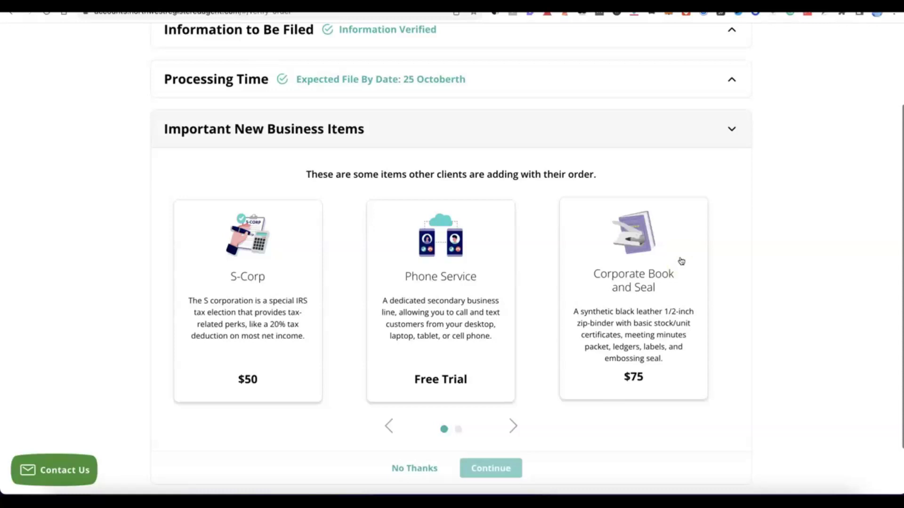
Step: Decline the additional new business items and submit the verified order for filing
{"action": "left_click", "coordinate": [696, 303]}
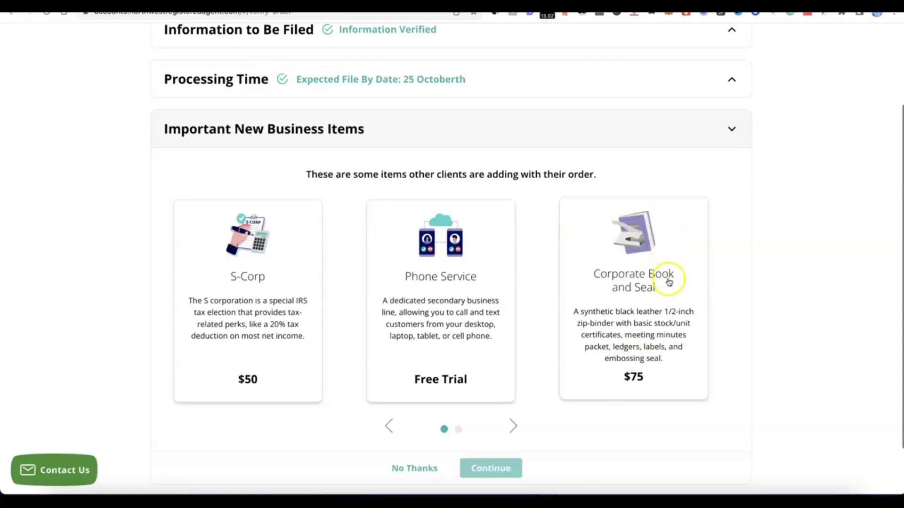
{"action": "scroll", "coordinate": [555, 255], "scroll_direction": "down", "scroll_amount": 1}
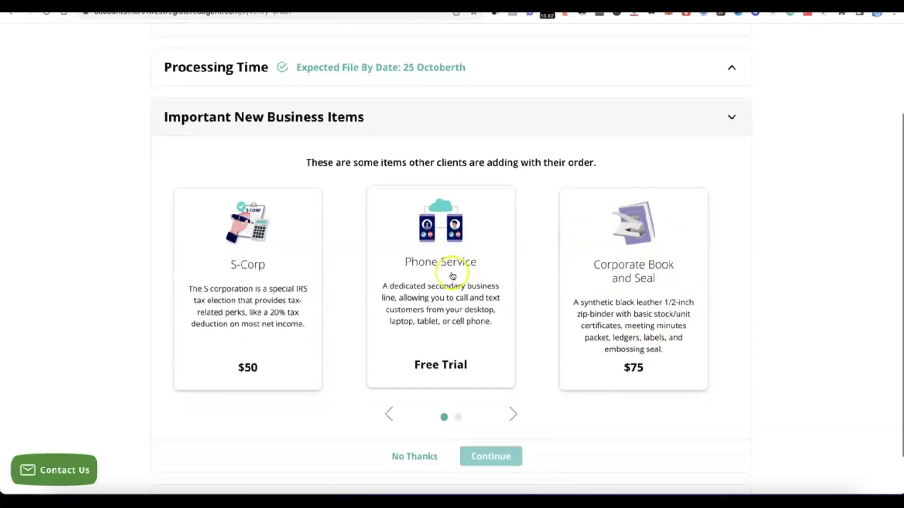
{"action": "scroll", "coordinate": [471, 294], "scroll_direction": "down", "scroll_amount": 2}
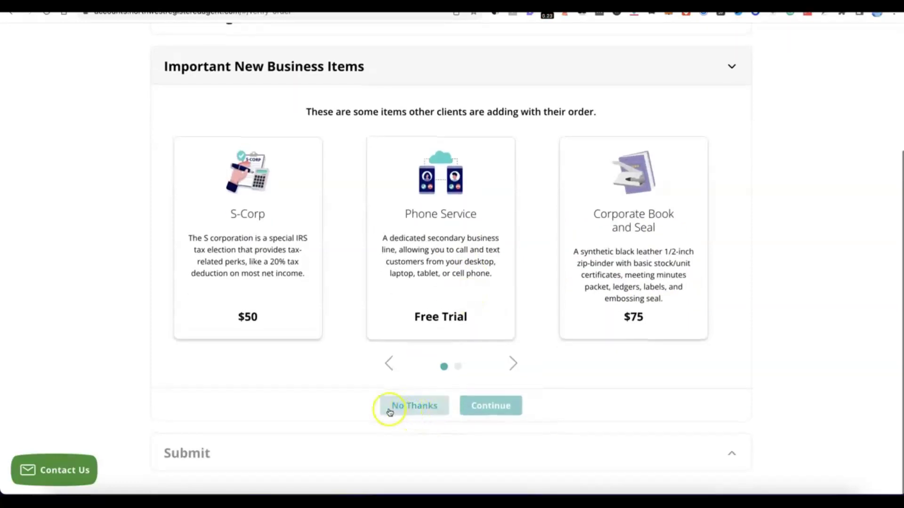
{"action": "left_click", "coordinate": [420, 406]}
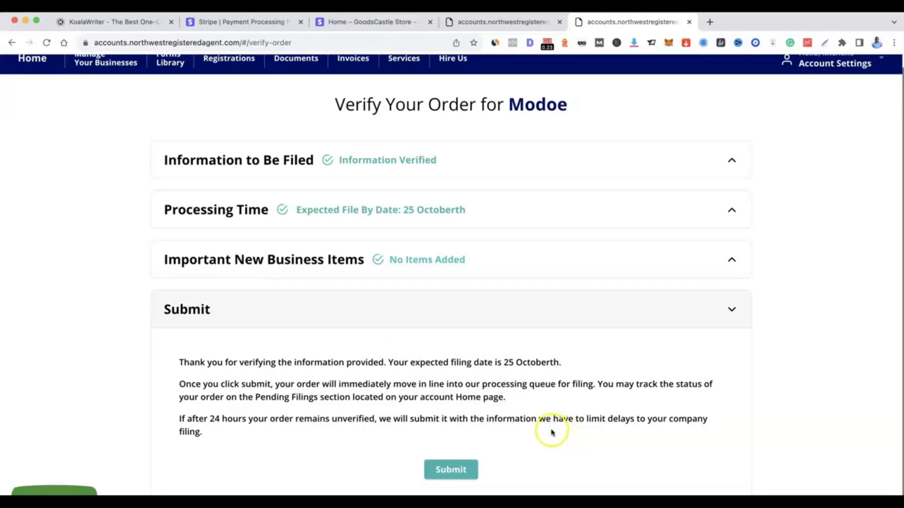
{"action": "left_click", "coordinate": [455, 471]}
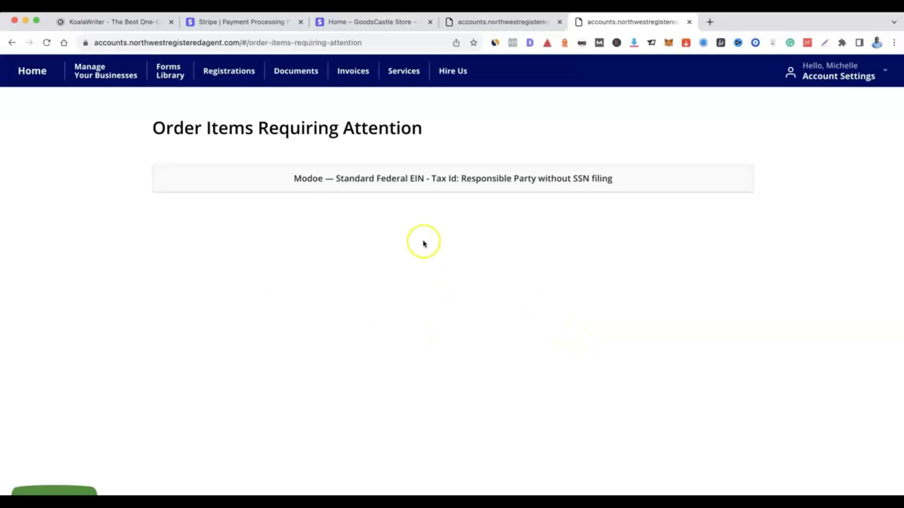
Step: Open the Standard Federal EIN filing without SSN and choose the existing contact as the Responsible Party
{"action": "left_click", "coordinate": [418, 179]}
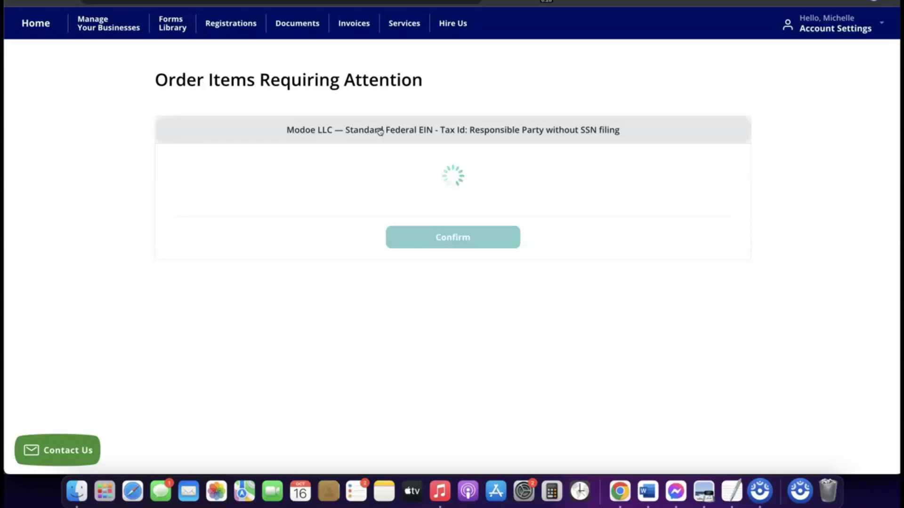
{"action": "left_click", "coordinate": [370, 128]}
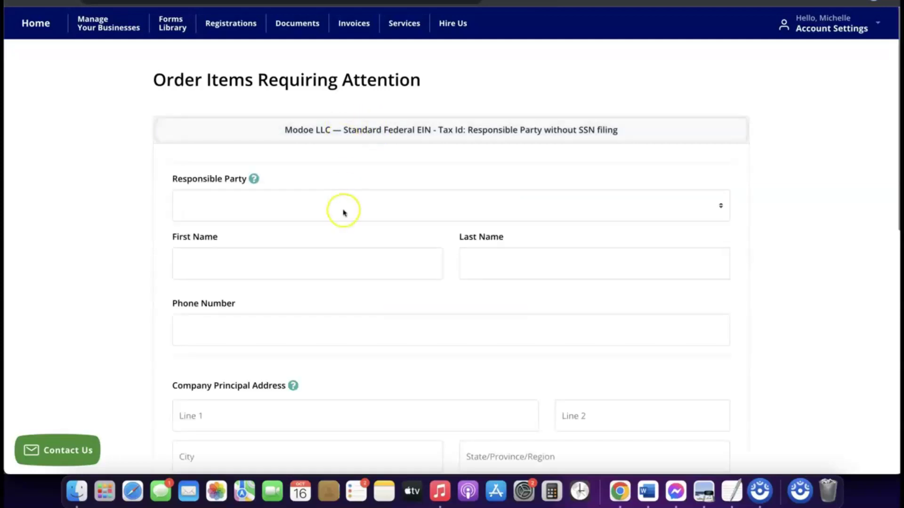
{"action": "scroll", "coordinate": [343, 210], "scroll_direction": "down", "scroll_amount": 3}
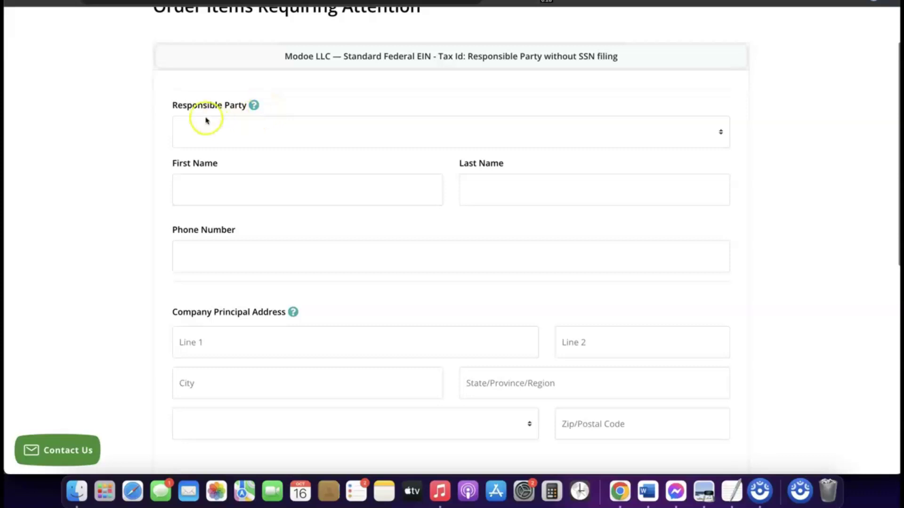
{"action": "left_click", "coordinate": [247, 125]}
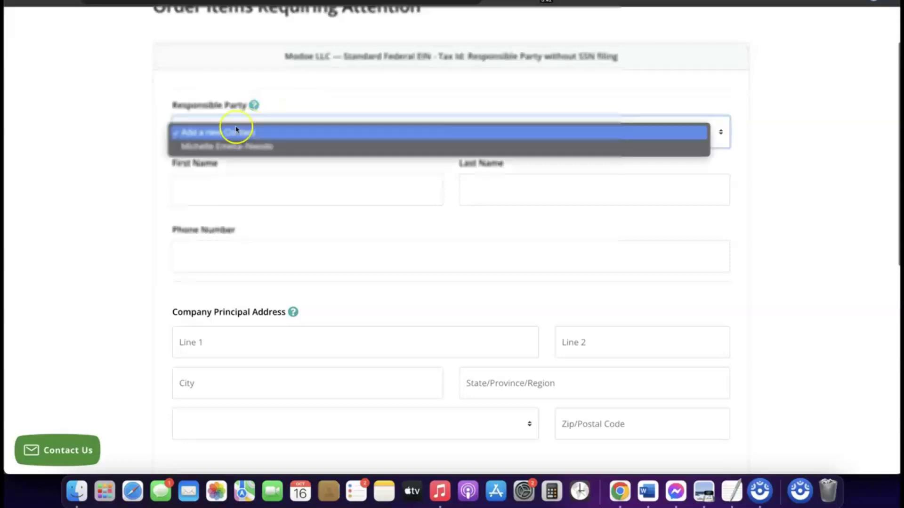
{"action": "left_click", "coordinate": [239, 146]}
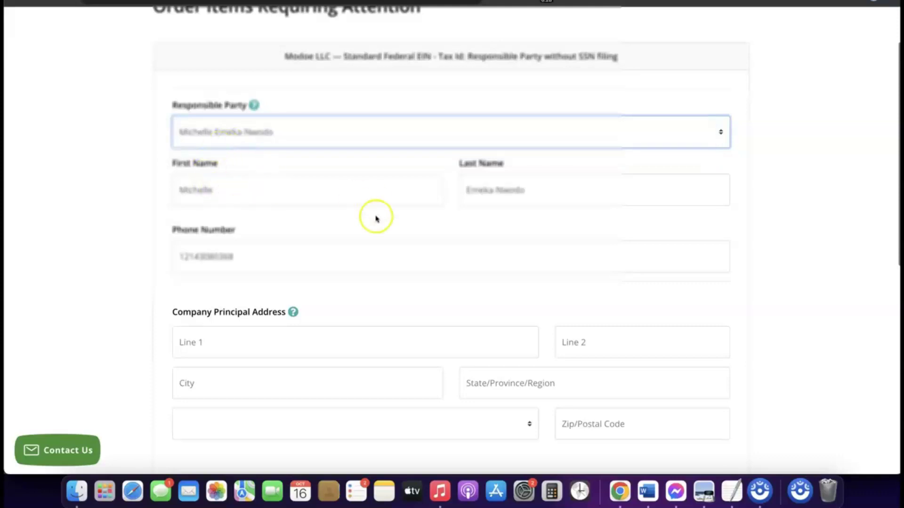
Step: Fill in the Company Principal Address with the street, suite, city, state, country and postal code
{"action": "scroll", "coordinate": [375, 222], "scroll_direction": "down", "scroll_amount": 3}
{"action": "scroll", "coordinate": [375, 222], "scroll_direction": "down", "scroll_amount": 1}
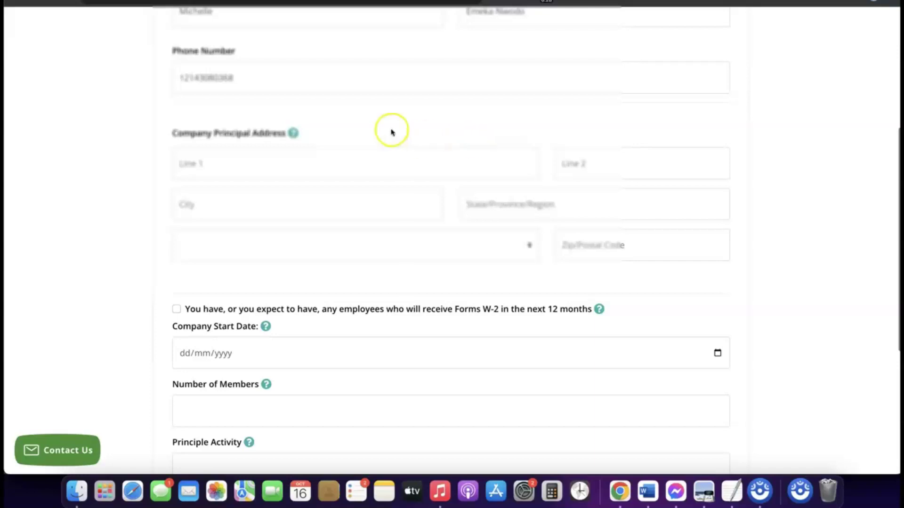
{"action": "scroll", "coordinate": [391, 131], "scroll_direction": "down", "scroll_amount": 2}
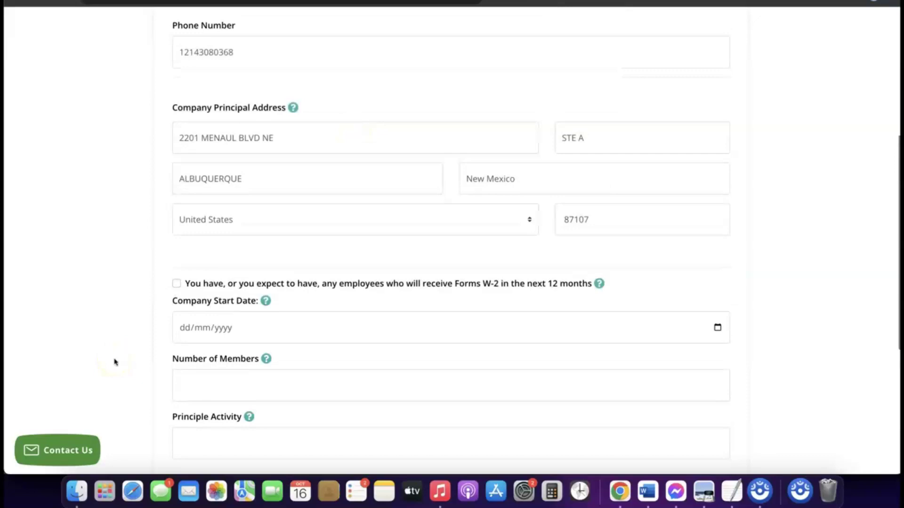
Step: Set the Company Start Date to 16/01/2024
{"action": "scroll", "coordinate": [258, 333], "scroll_direction": "down", "scroll_amount": 1}
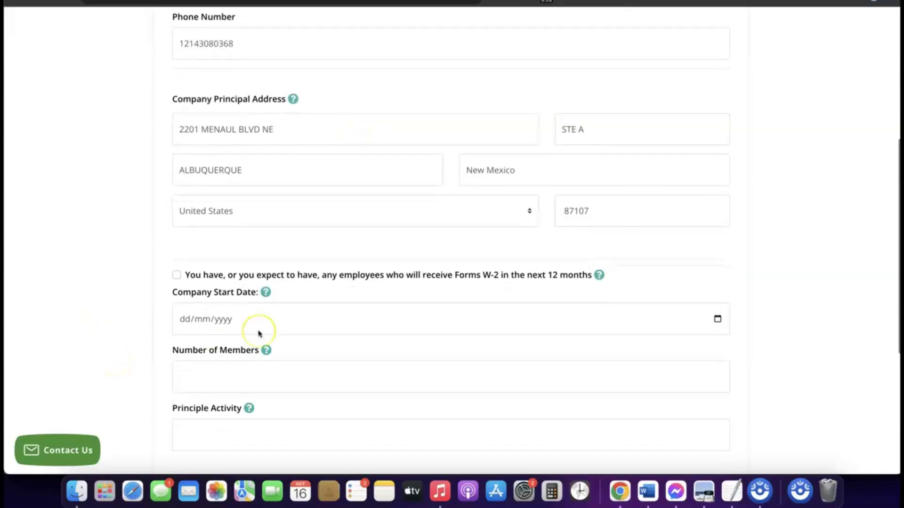
{"action": "scroll", "coordinate": [259, 333], "scroll_direction": "down", "scroll_amount": 1}
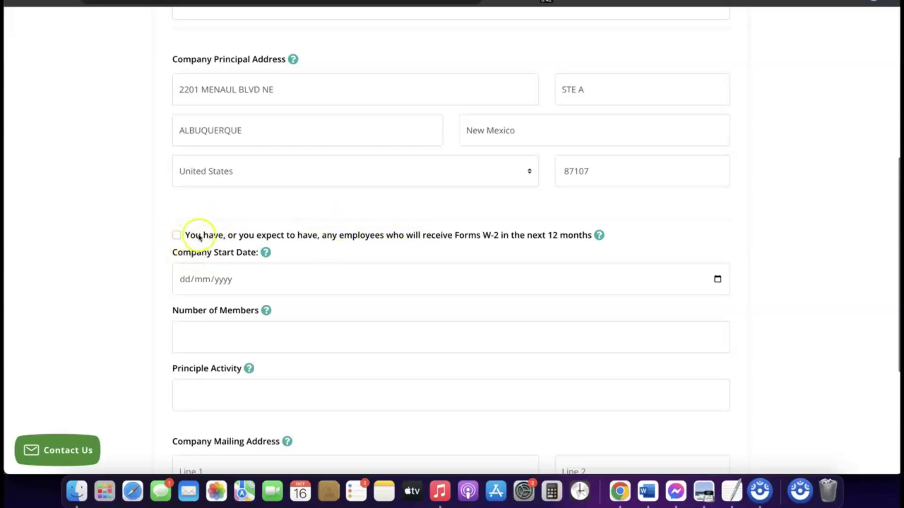
{"action": "scroll", "coordinate": [198, 236], "scroll_direction": "down", "scroll_amount": 1}
{"action": "scroll", "coordinate": [212, 229], "scroll_direction": "down", "scroll_amount": 2}
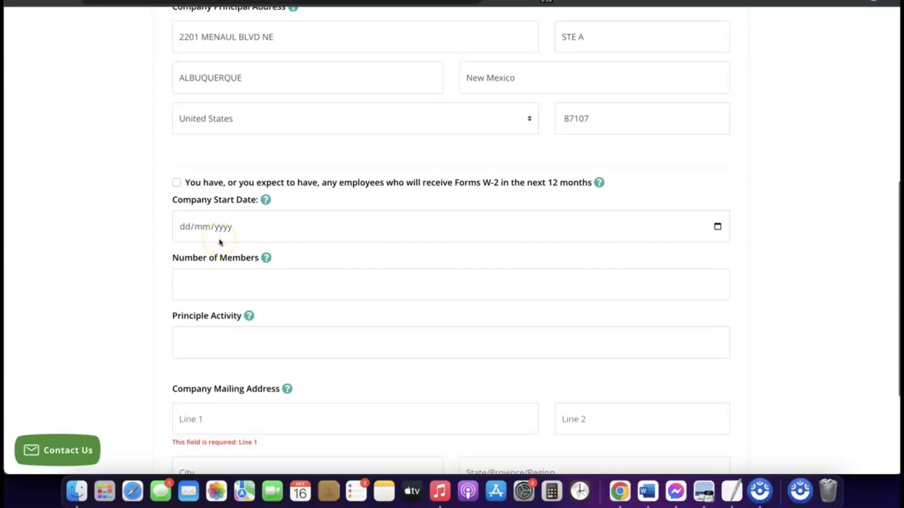
{"action": "left_click", "coordinate": [216, 227]}
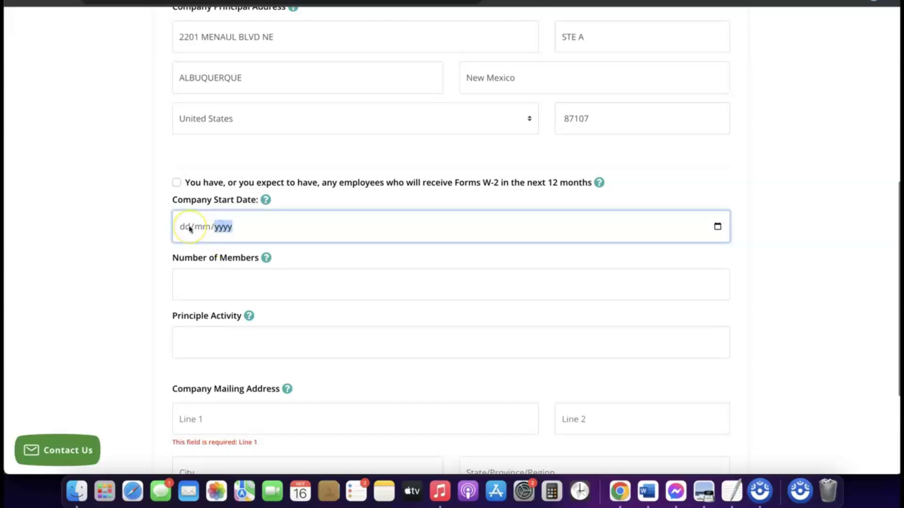
{"action": "left_click", "coordinate": [264, 201]}
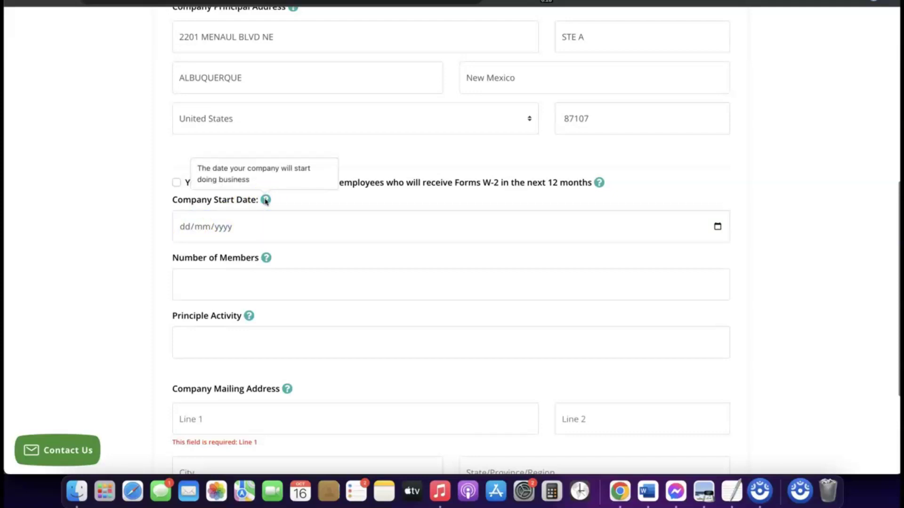
{"action": "left_click_drag", "start_coordinate": [218, 226], "coordinate": [168, 230]}
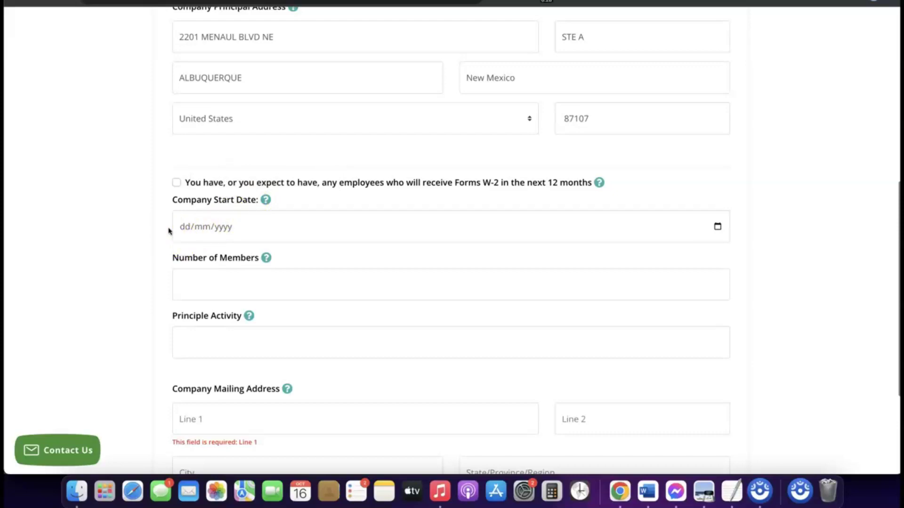
{"action": "left_click_drag", "start_coordinate": [169, 230], "coordinate": [210, 232]}
{"action": "left_click", "coordinate": [719, 227]}
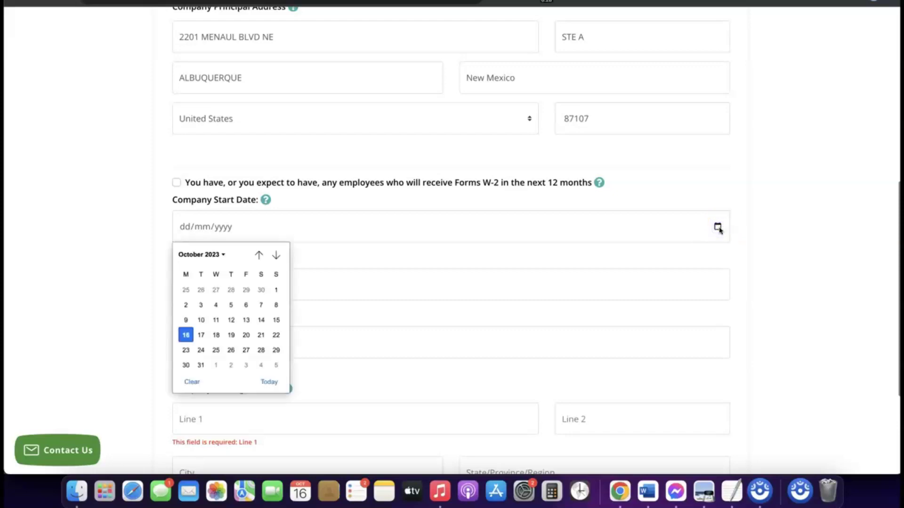
{"action": "left_click", "coordinate": [222, 254]}
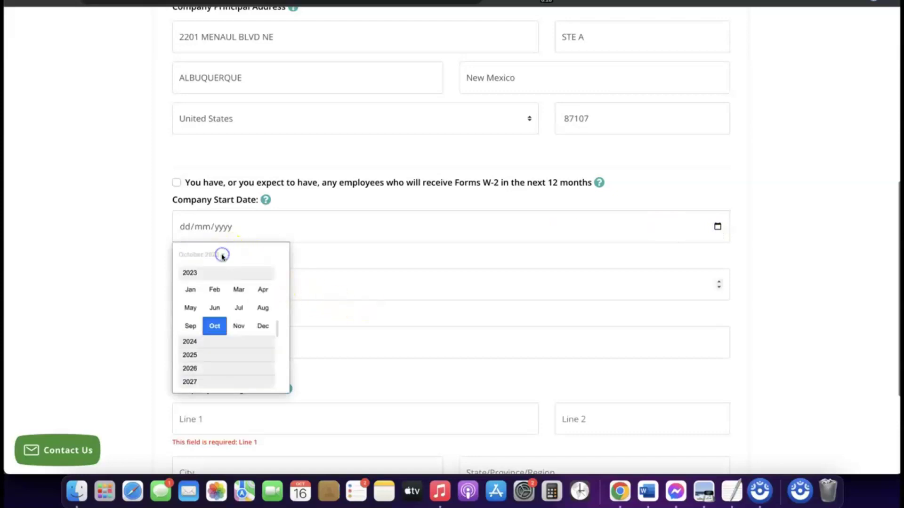
{"action": "left_click", "coordinate": [198, 342]}
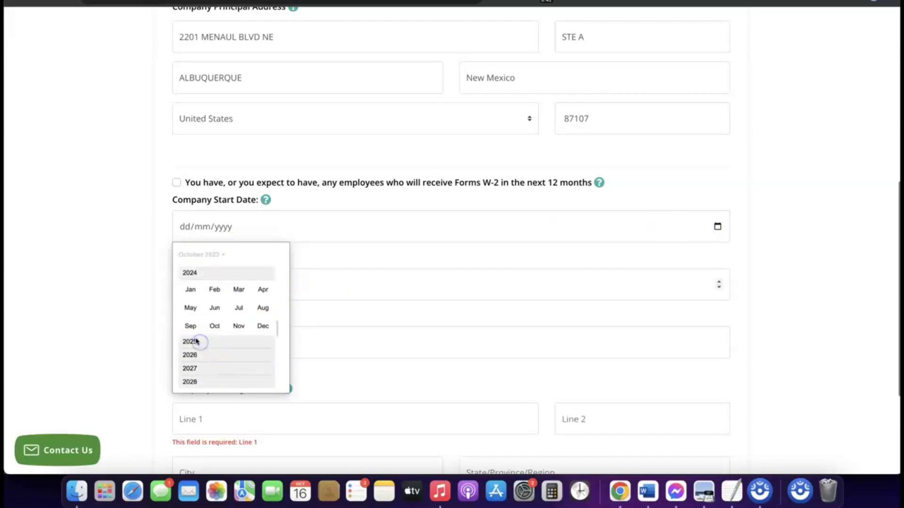
{"action": "left_click", "coordinate": [190, 290]}
{"action": "key", "text": "Return"}
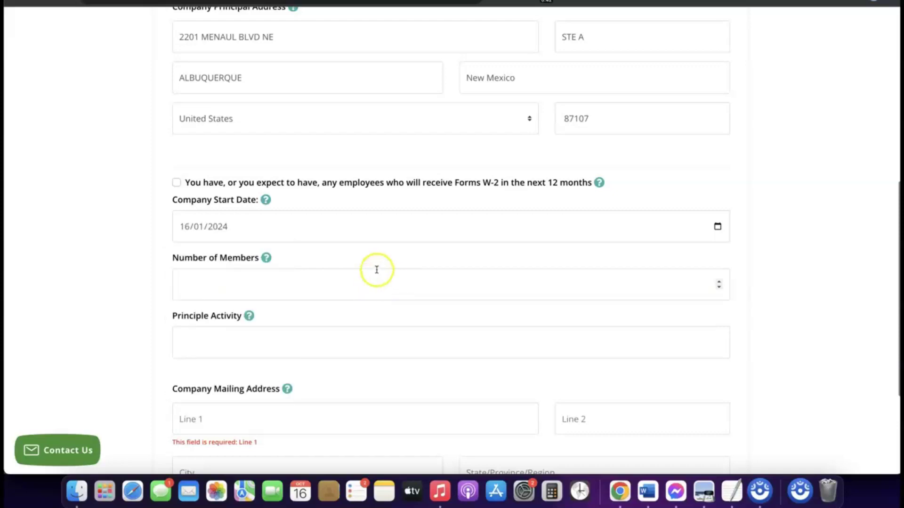
Step: Set the Number of Members to 1 and the Principle Activity to eCommerce
{"action": "scroll", "coordinate": [377, 269], "scroll_direction": "down", "scroll_amount": 1}
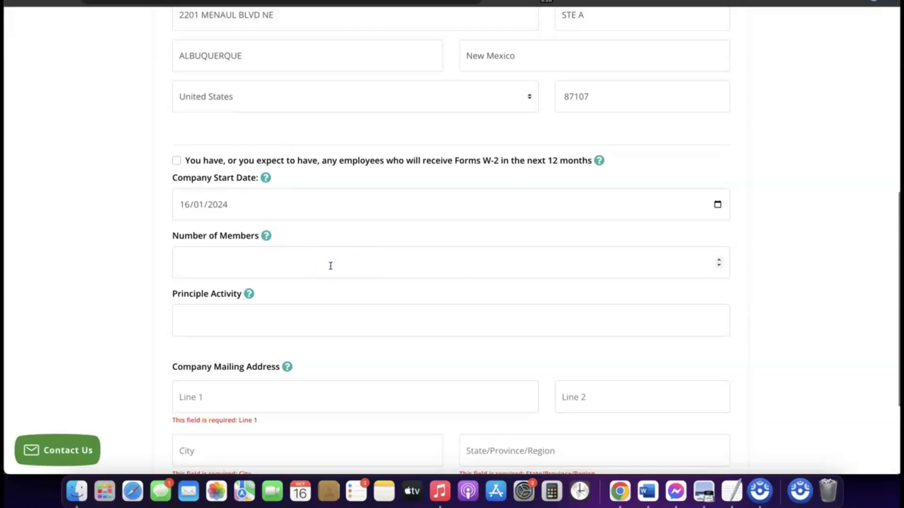
{"action": "left_click", "coordinate": [312, 262]}
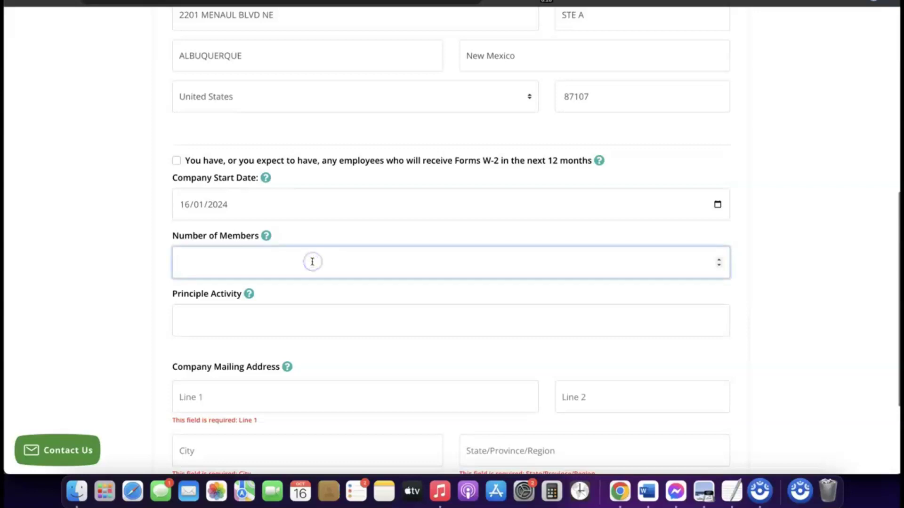
{"action": "type", "text": "2"}
{"action": "scroll", "coordinate": [315, 264], "scroll_direction": "down", "scroll_amount": 3}
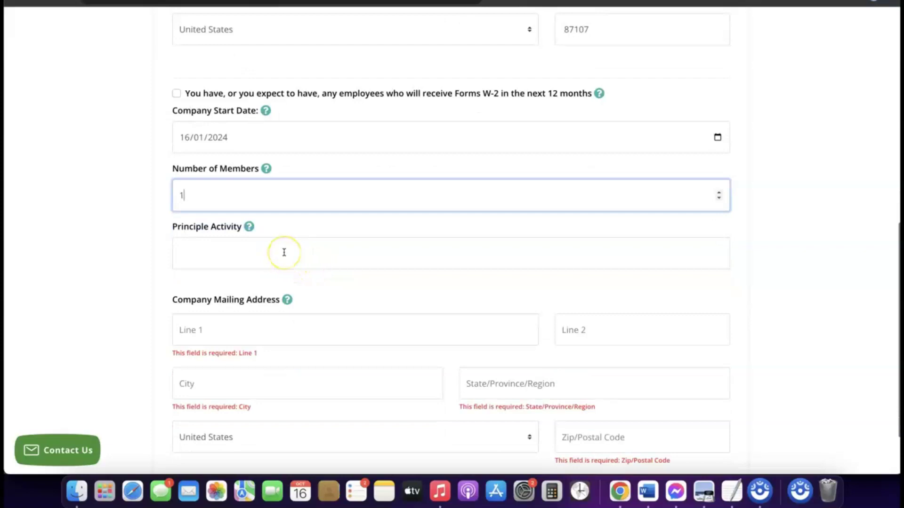
{"action": "left_click", "coordinate": [282, 249]}
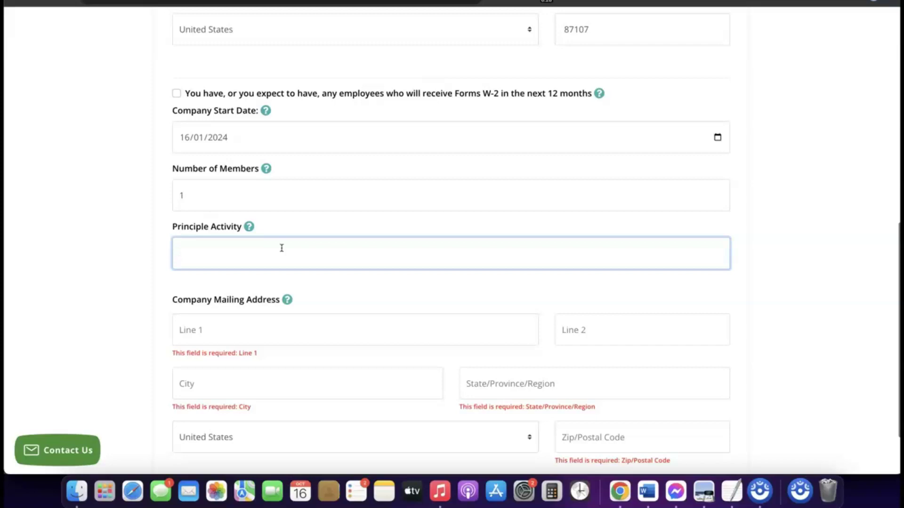
{"action": "type", "text": "eCommerce"}
Step: Copy the street line of the Company Principal Address for Line 1 of the Company Mailing Address
{"action": "scroll", "coordinate": [238, 226], "scroll_direction": "up", "scroll_amount": 1}
{"action": "scroll", "coordinate": [255, 267], "scroll_direction": "down", "scroll_amount": 3}
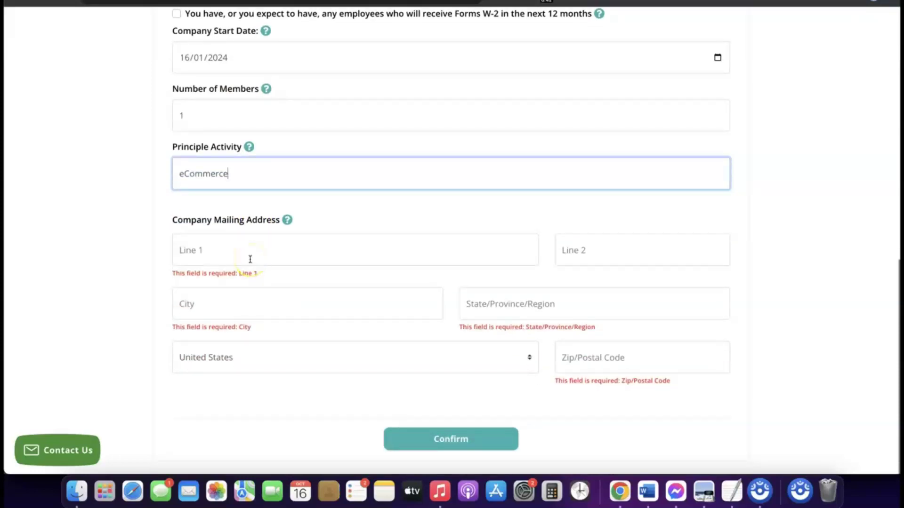
{"action": "scroll", "coordinate": [250, 260], "scroll_direction": "up", "scroll_amount": 7}
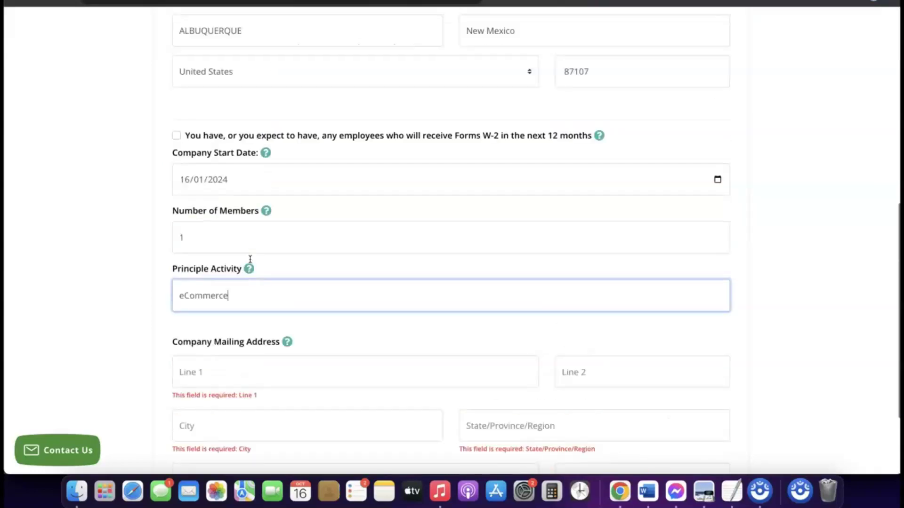
{"action": "scroll", "coordinate": [250, 260], "scroll_direction": "down", "scroll_amount": 7}
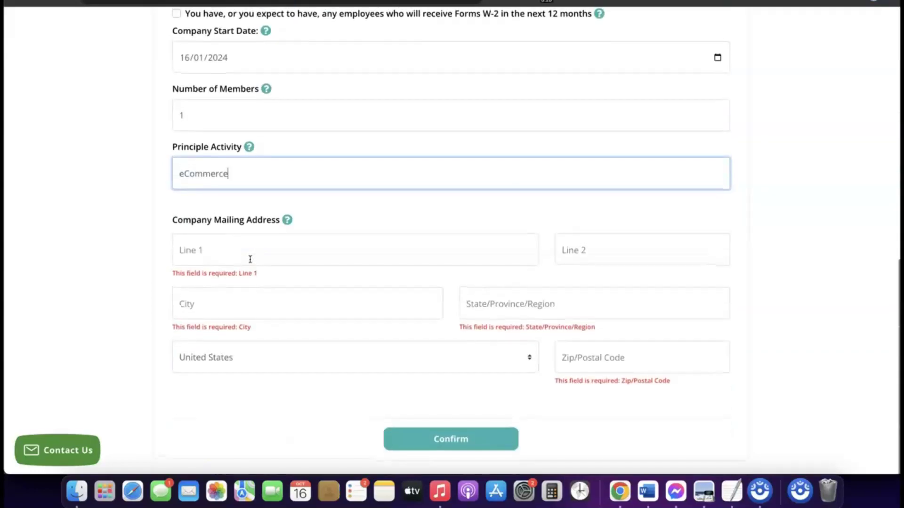
{"action": "scroll", "coordinate": [251, 265], "scroll_direction": "up", "scroll_amount": 6}
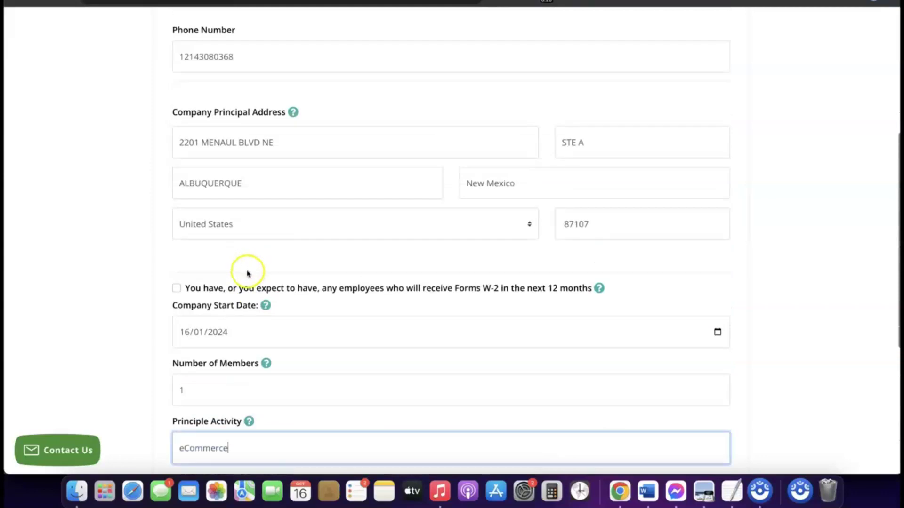
{"action": "triple_click", "coordinate": [250, 142]}
{"action": "right_click", "coordinate": [250, 143]}
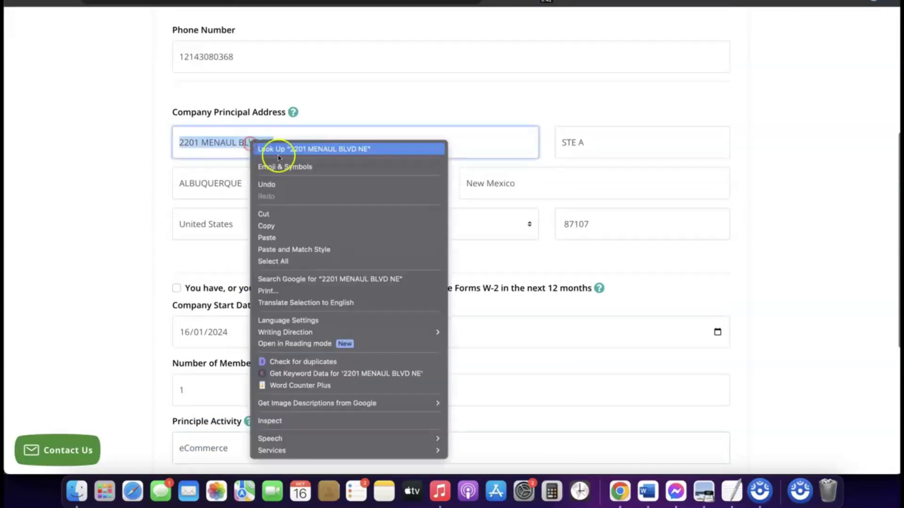
{"action": "left_click", "coordinate": [278, 224]}
{"action": "scroll", "coordinate": [278, 229], "scroll_direction": "down", "scroll_amount": 2}
{"action": "scroll", "coordinate": [278, 230], "scroll_direction": "down", "scroll_amount": 5}
{"action": "left_click", "coordinate": [234, 250]}
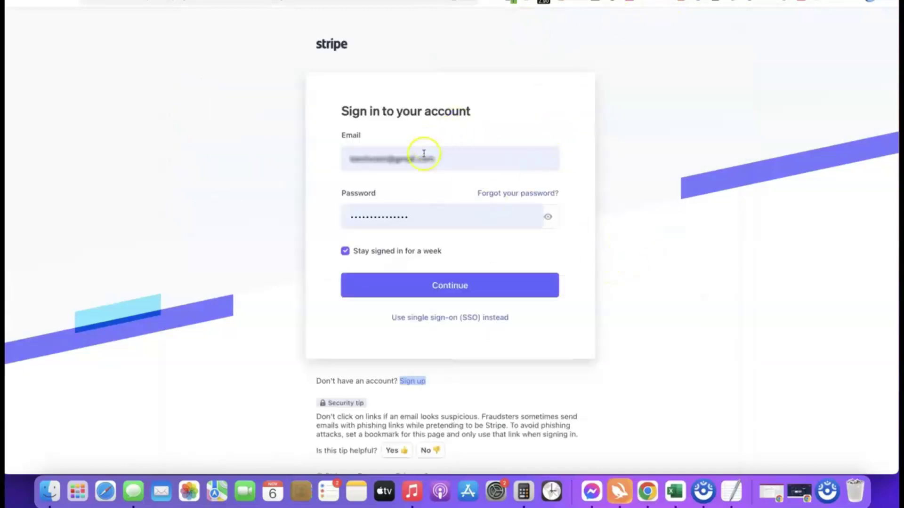
Step: Switch to Stripe, sign in with the filled-in credentials, and create a new account named Affiliate Blueprint
{"action": "left_click", "coordinate": [435, 288]}
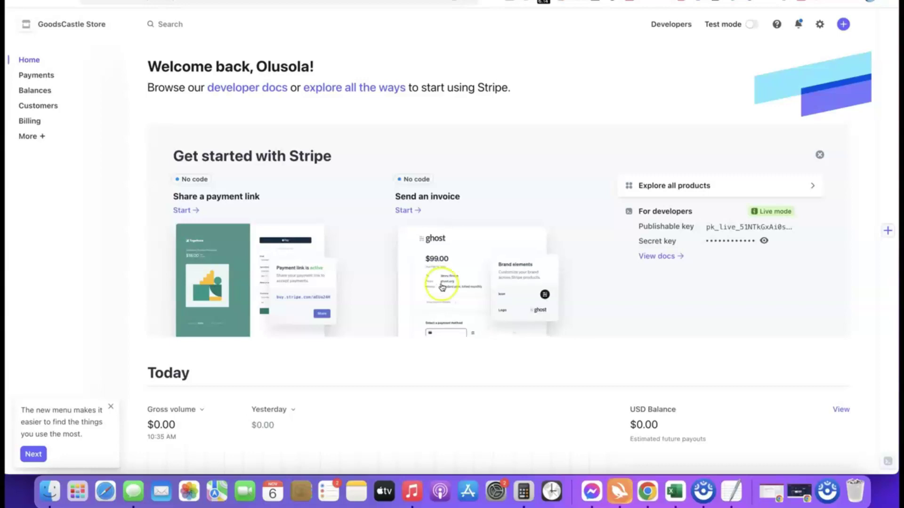
{"action": "left_click", "coordinate": [116, 25]}
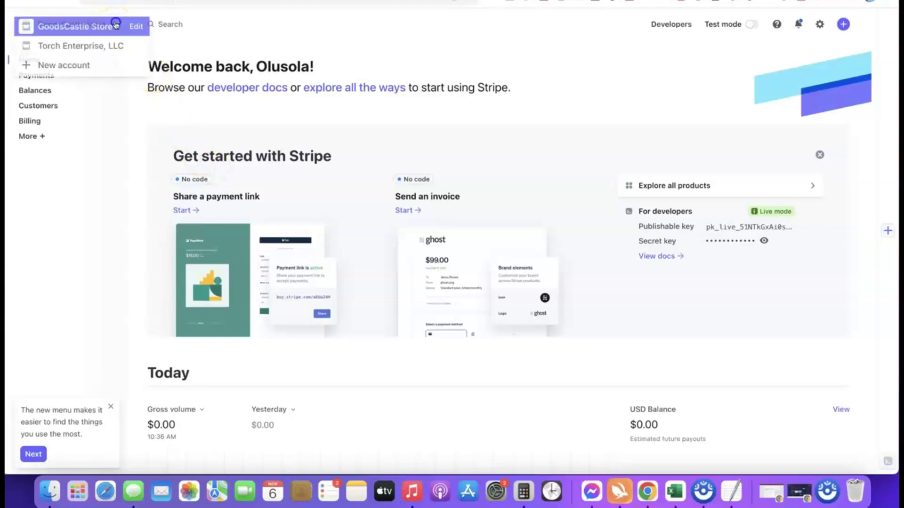
{"action": "left_click", "coordinate": [66, 66]}
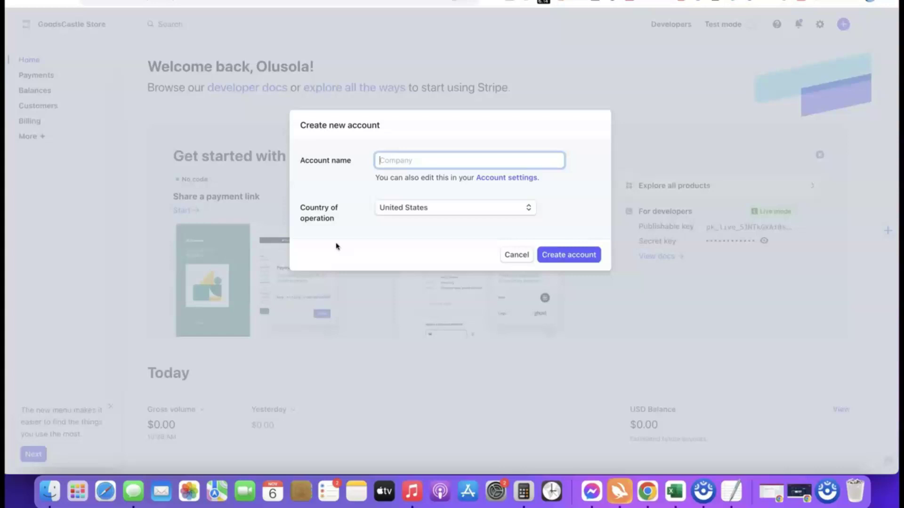
{"action": "left_click", "coordinate": [400, 166]}
{"action": "type", "text": "liate Blueprint"}
{"action": "left_click", "coordinate": [372, 187]}
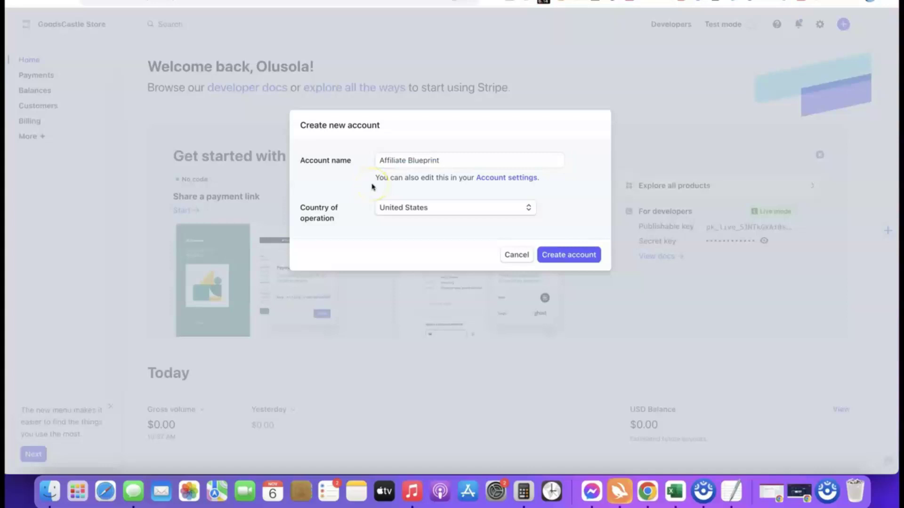
{"action": "left_click", "coordinate": [568, 260]}
{"action": "left_click", "coordinate": [575, 258]}
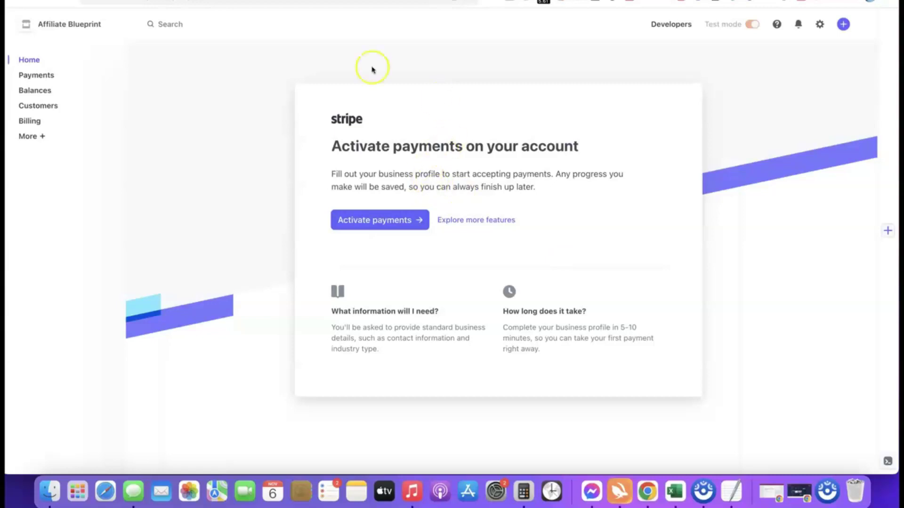
Step: Start activating payments and submit the business type as Company with a Sole proprietorship structure
{"action": "left_click", "coordinate": [375, 221]}
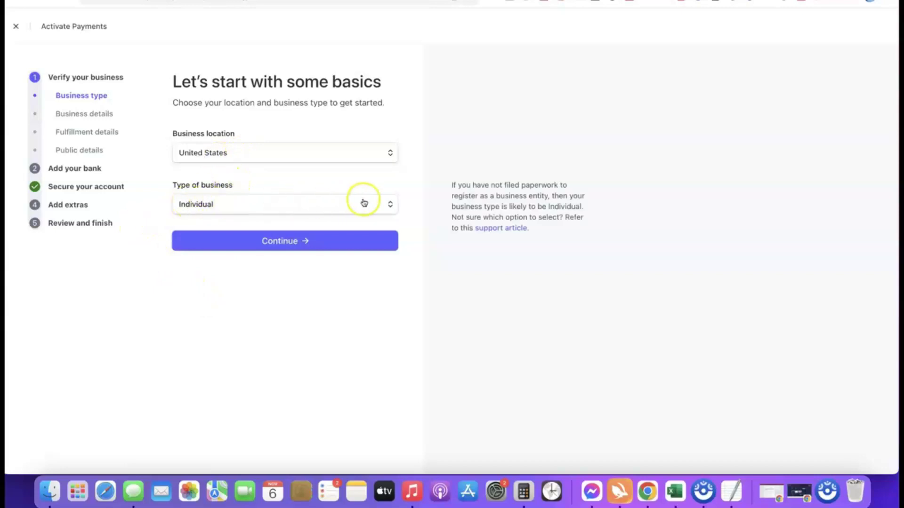
{"action": "left_click", "coordinate": [389, 205]}
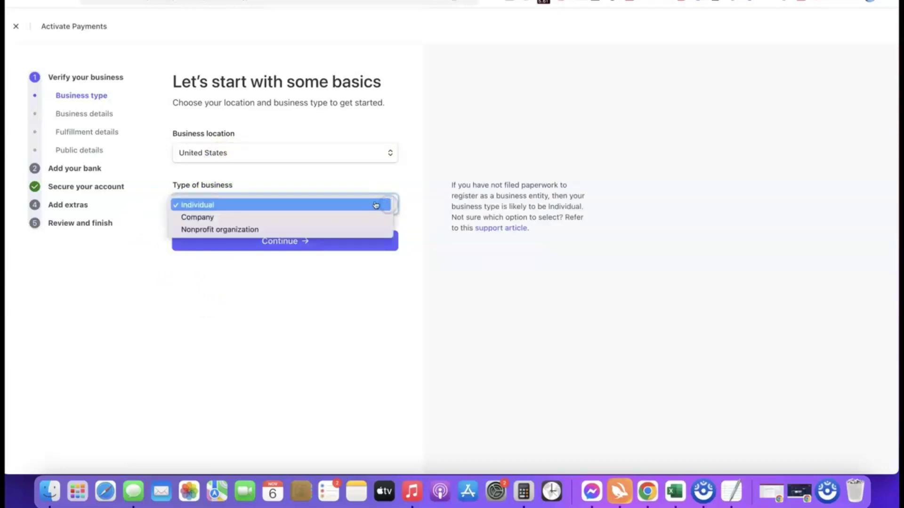
{"action": "left_click", "coordinate": [206, 220]}
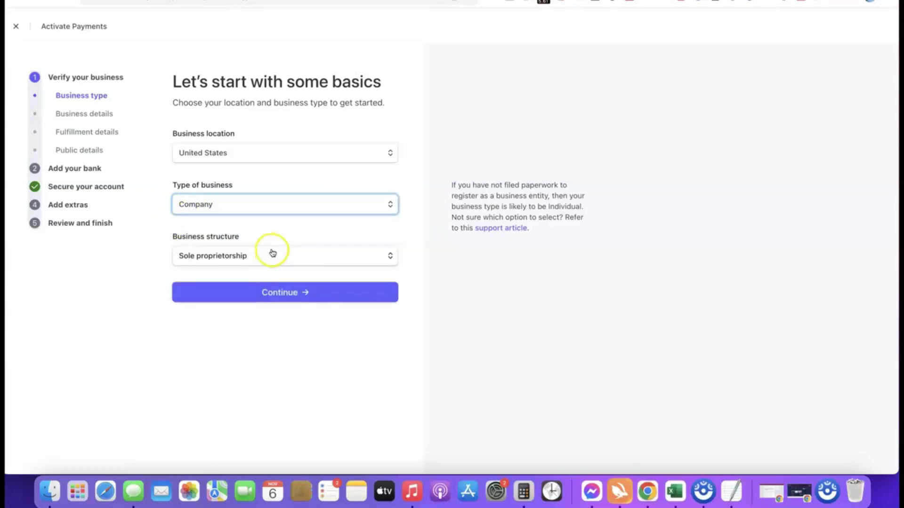
{"action": "left_click", "coordinate": [263, 257]}
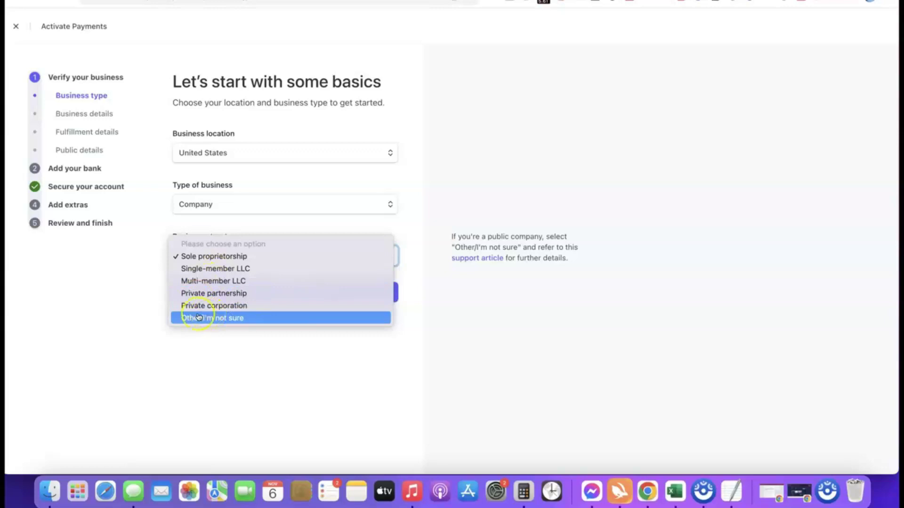
{"action": "left_click", "coordinate": [197, 257]}
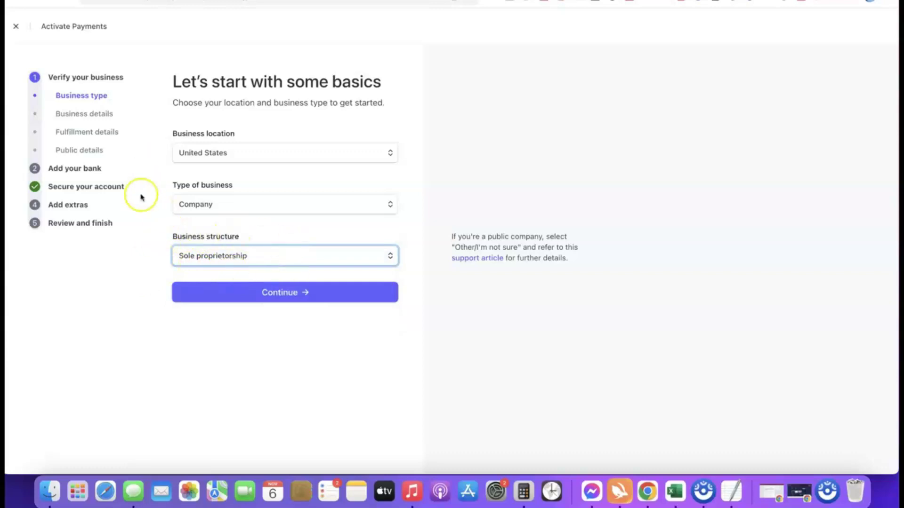
{"action": "left_click", "coordinate": [283, 293]}
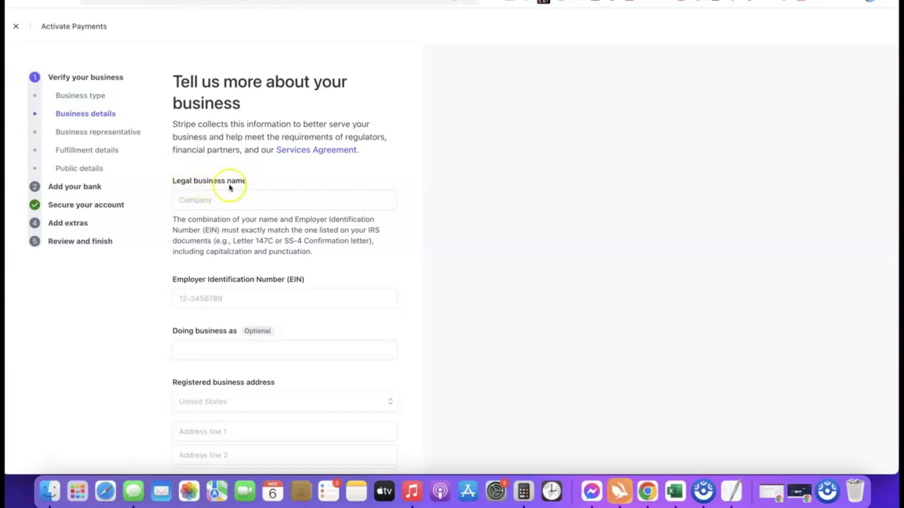
Step: Enter Torch Enterprise LLC as the legal business name and fill in the Employer Identification Number
{"action": "left_click", "coordinate": [226, 198]}
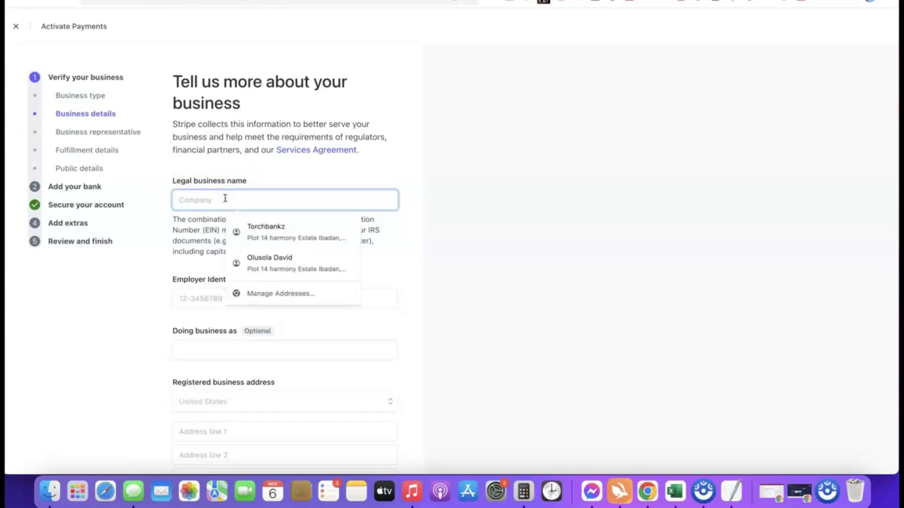
{"action": "key", "text": "super+v"}
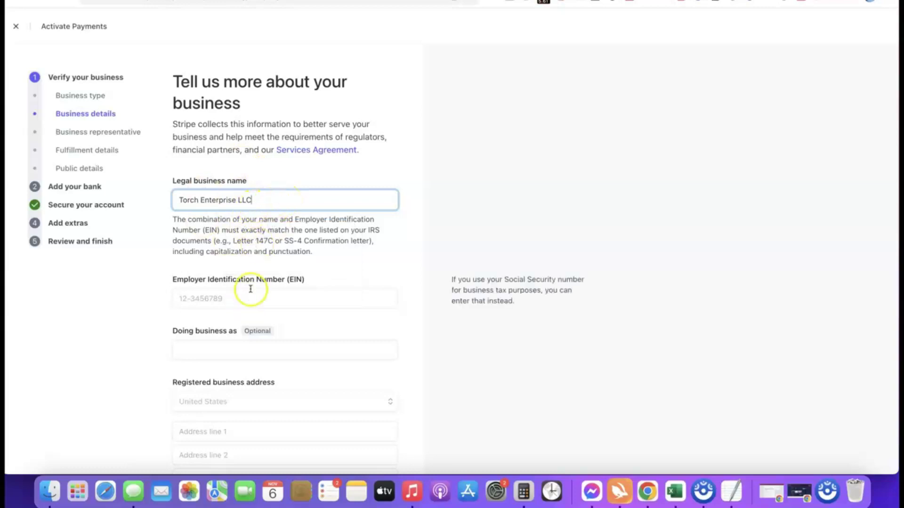
{"action": "scroll", "coordinate": [250, 290], "scroll_direction": "down", "scroll_amount": 2}
{"action": "mouse_move", "coordinate": [246, 264]}
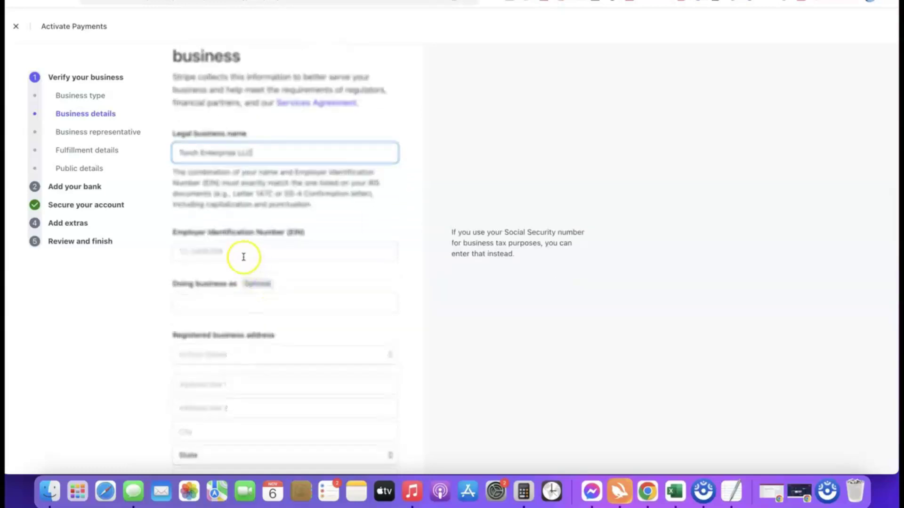
{"action": "scroll", "coordinate": [234, 248], "scroll_direction": "down", "scroll_amount": 1}
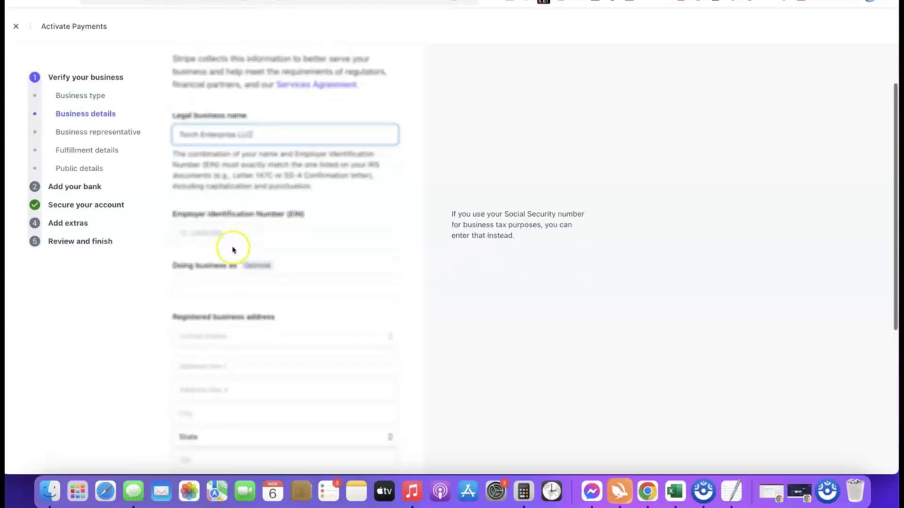
{"action": "left_click", "coordinate": [234, 233]}
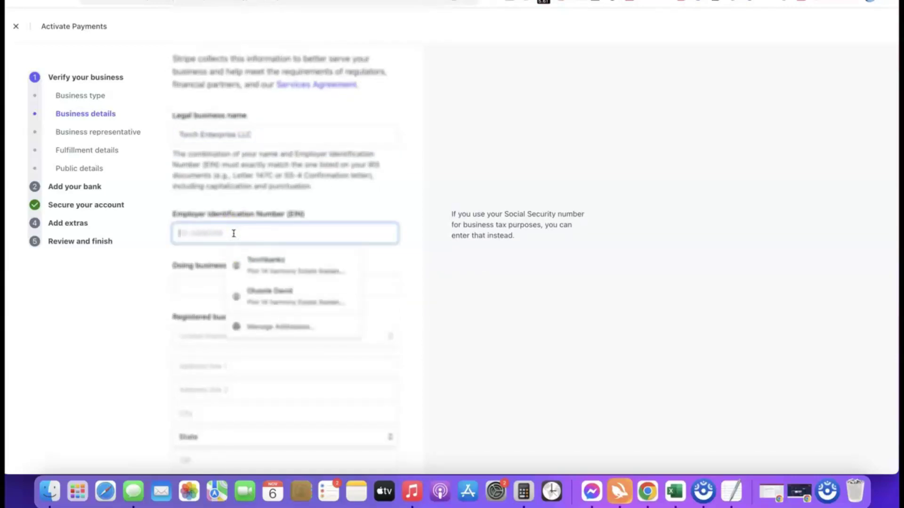
{"action": "key", "text": "super+v"}
{"action": "left_click", "coordinate": [170, 253]}
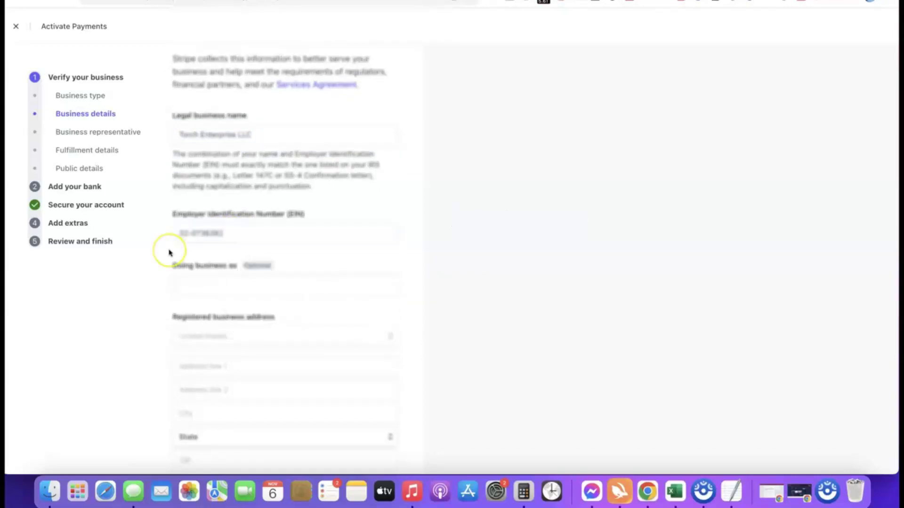
Step: Fill in the registered business address with the street, suite, city, state and ZIP code
{"action": "left_click", "coordinate": [227, 241]}
{"action": "scroll", "coordinate": [232, 245], "scroll_direction": "down", "scroll_amount": 3}
{"action": "left_click", "coordinate": [245, 273]}
{"action": "left_click", "coordinate": [171, 203]}
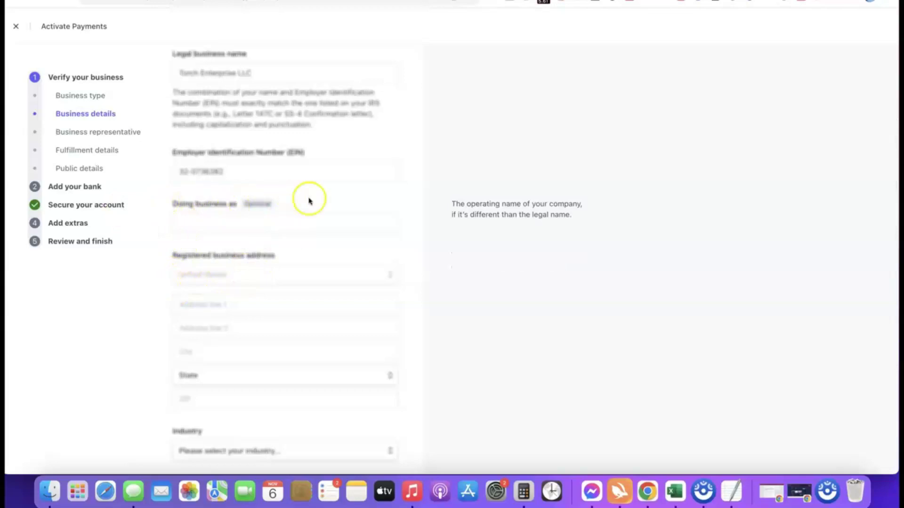
{"action": "scroll", "coordinate": [280, 179], "scroll_direction": "down", "scroll_amount": 3}
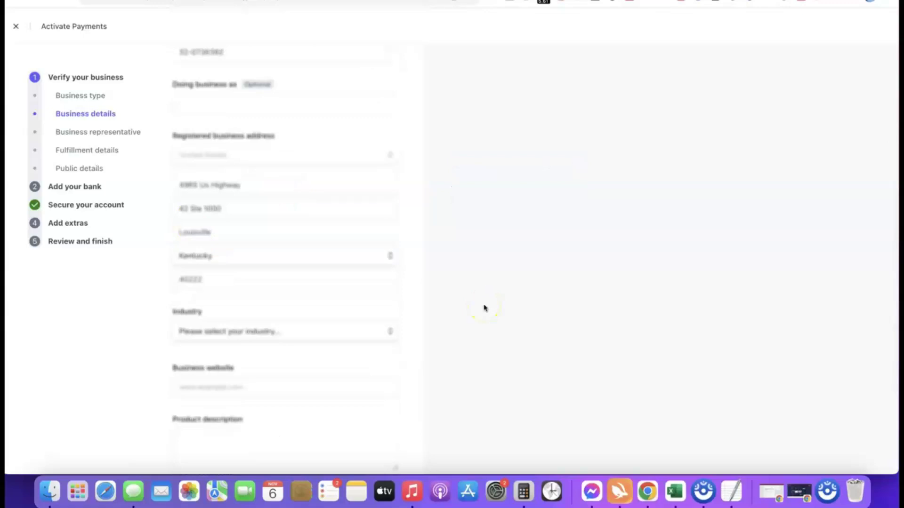
{"action": "scroll", "coordinate": [433, 270], "scroll_direction": "down", "scroll_amount": 3}
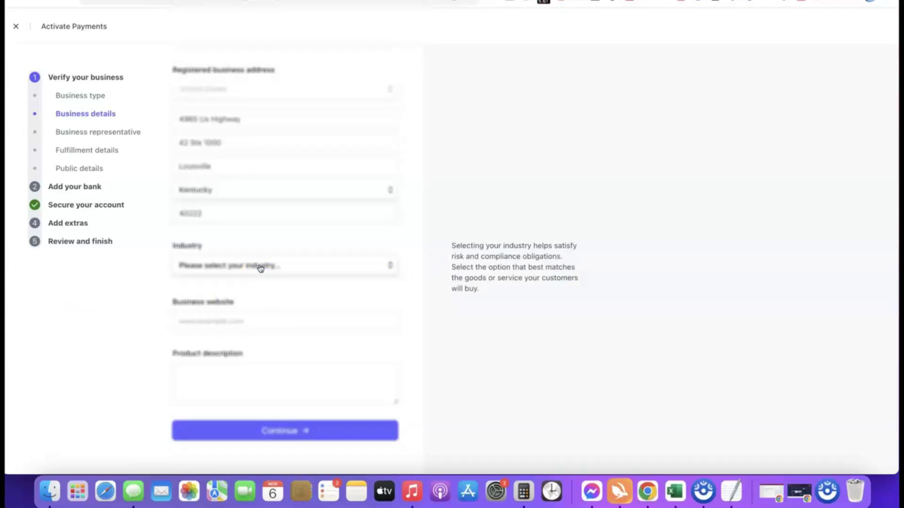
{"action": "left_click", "coordinate": [259, 267]}
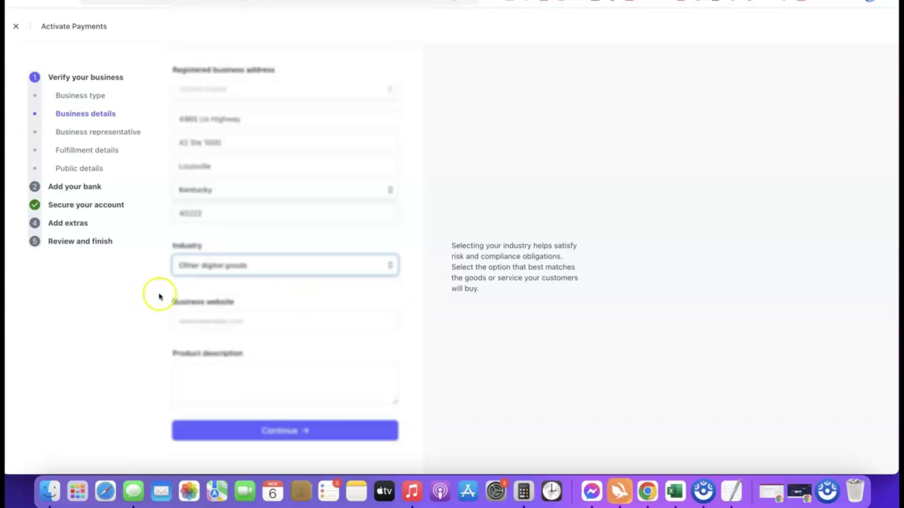
{"action": "left_click", "coordinate": [389, 288]}
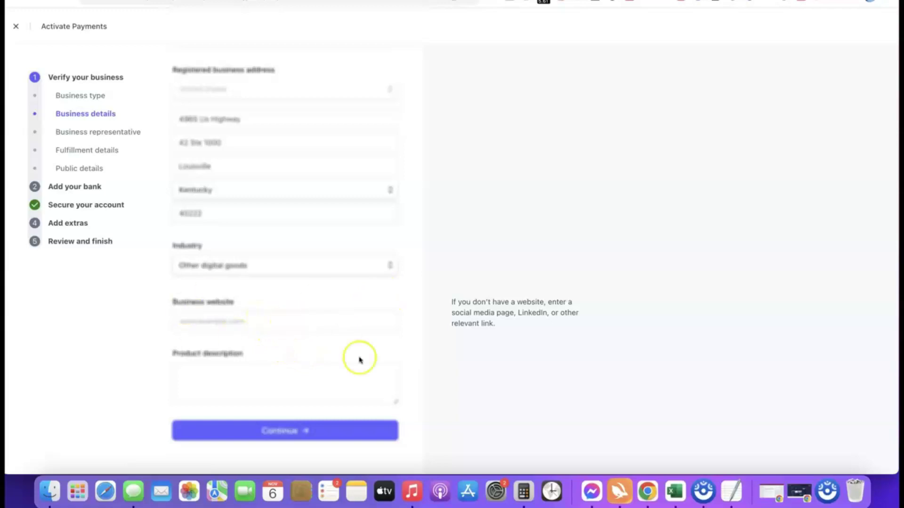
{"action": "left_click", "coordinate": [273, 324]}
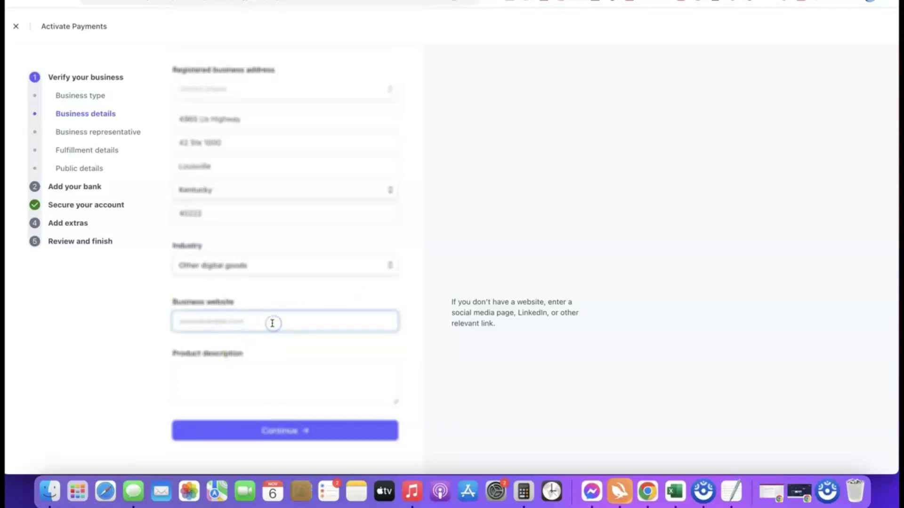
{"action": "key", "text": "super+v"}
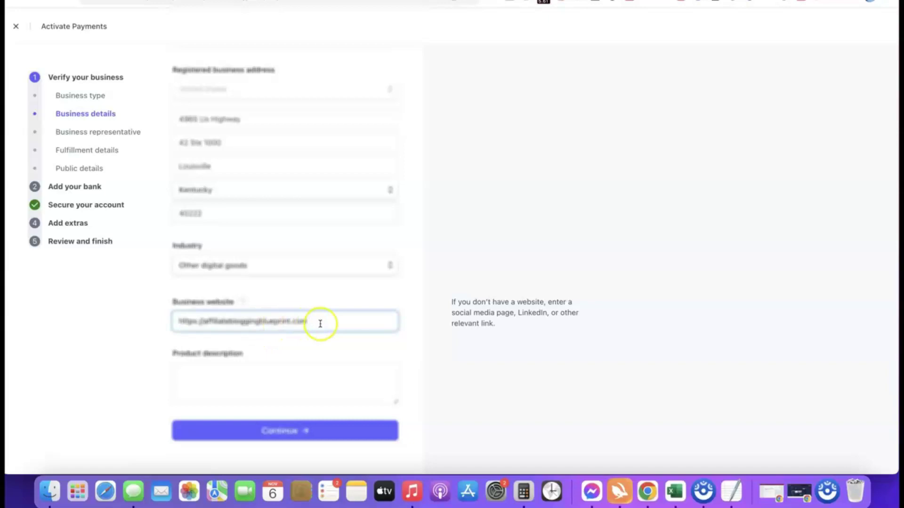
{"action": "left_click", "coordinate": [105, 327]}
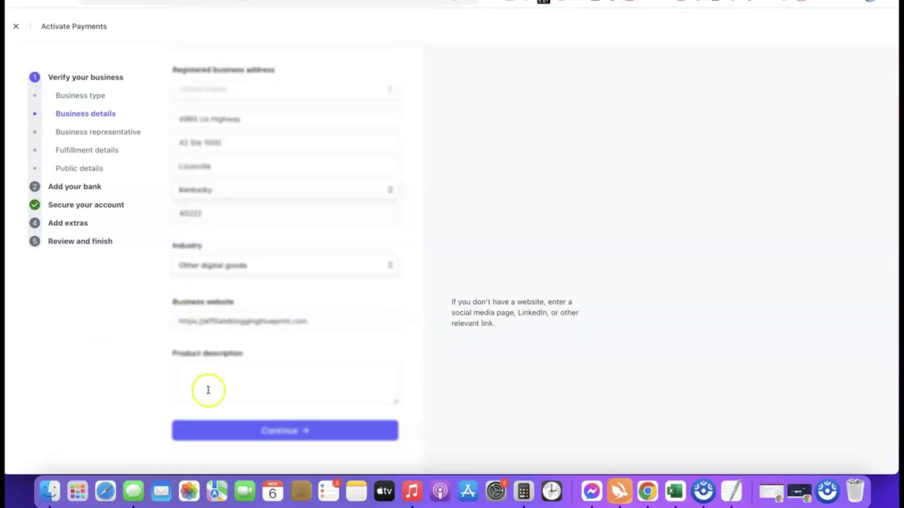
Step: Enter "Our product is a digital course training we sell to our site visitors." as the product description and submit the business details
{"action": "left_click", "coordinate": [228, 367]}
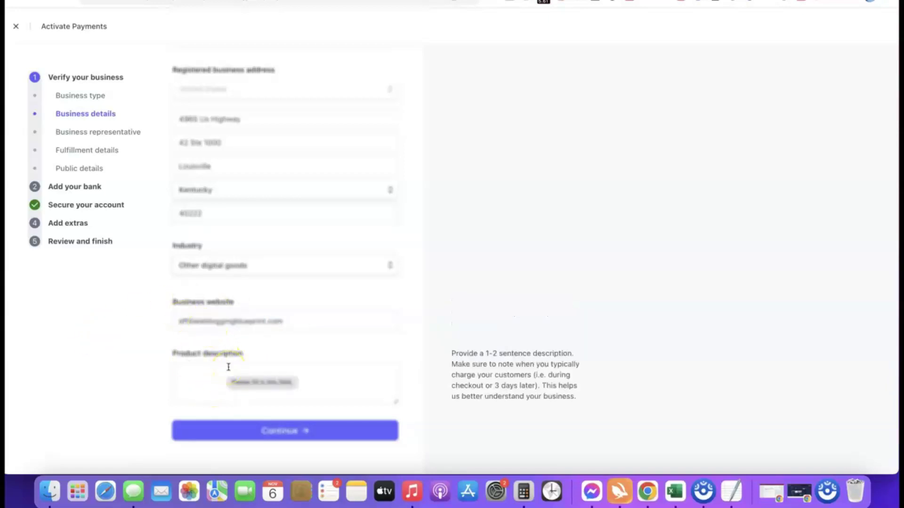
{"action": "type", "text": "Our product is a digital course training we sell to our site visitors."}
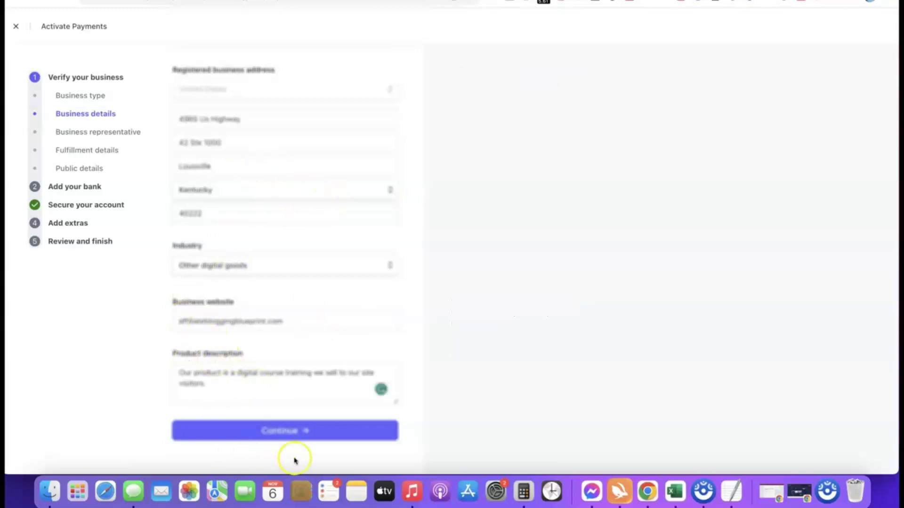
{"action": "left_click", "coordinate": [272, 432]}
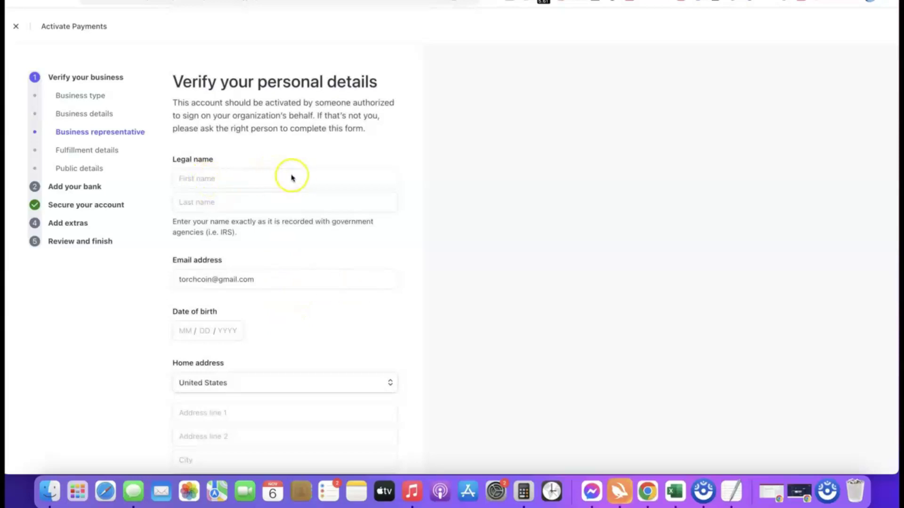
{"action": "scroll", "coordinate": [251, 325], "scroll_direction": "down", "scroll_amount": 1}
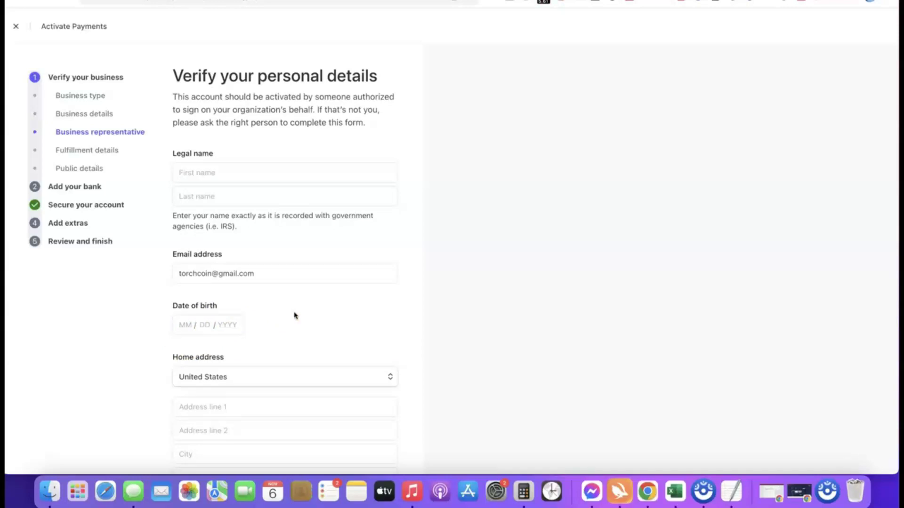
Step: Examine the representative's personal details form, including the home address country, phone country code and Social Security number fields
{"action": "scroll", "coordinate": [306, 326], "scroll_direction": "down", "scroll_amount": 5}
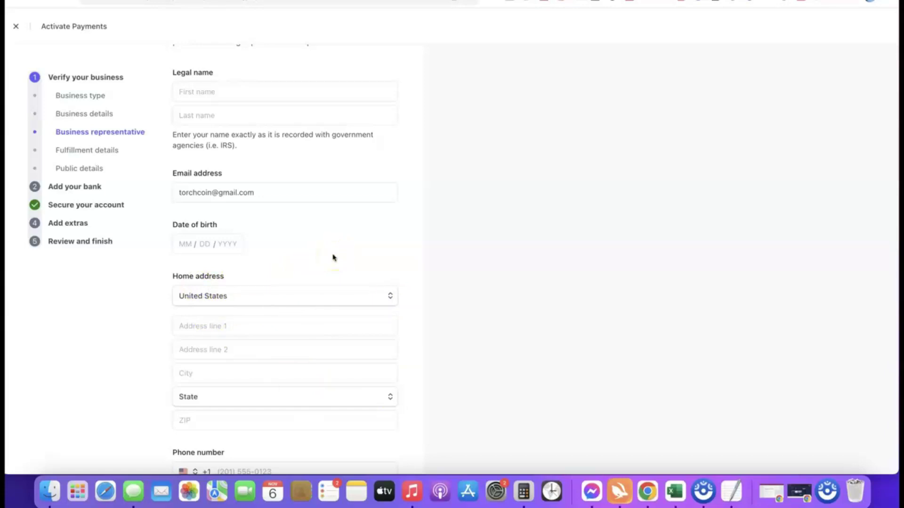
{"action": "left_click", "coordinate": [387, 295]}
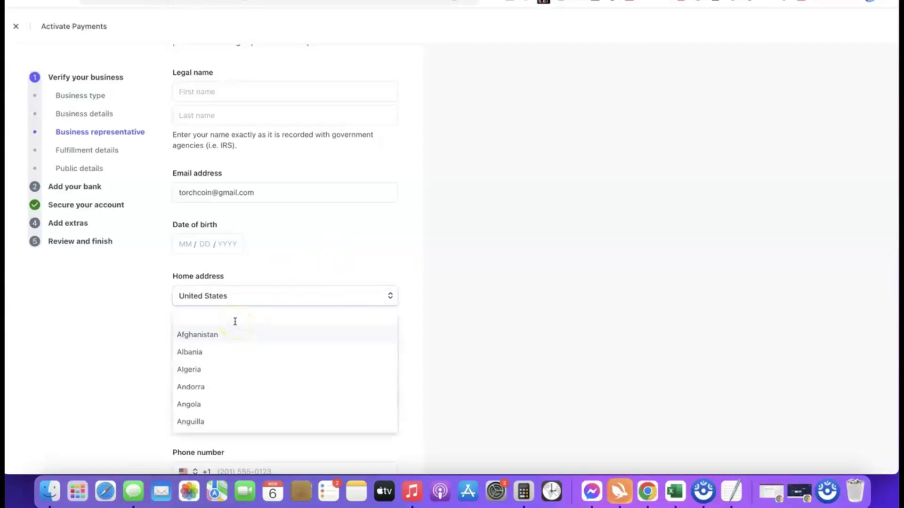
{"action": "left_click", "coordinate": [232, 299]}
{"action": "scroll", "coordinate": [278, 288], "scroll_direction": "down", "scroll_amount": 1}
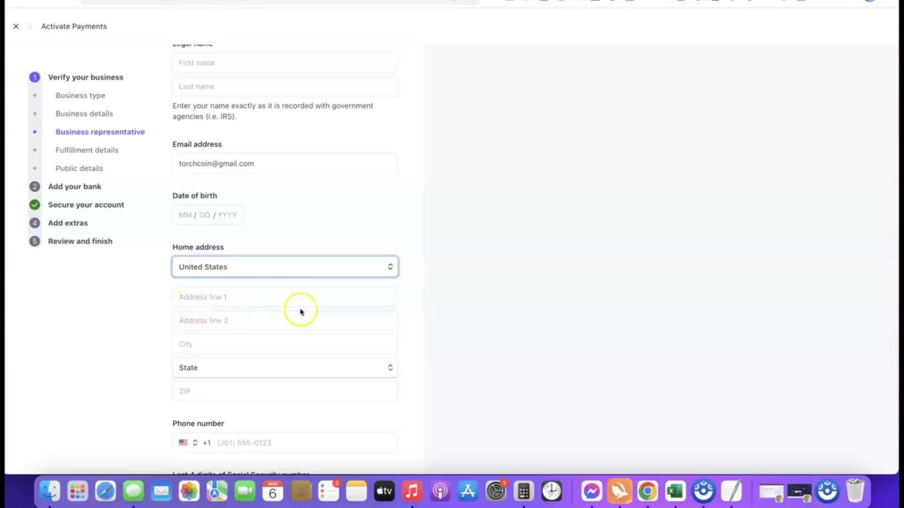
{"action": "scroll", "coordinate": [300, 311], "scroll_direction": "down", "scroll_amount": 2}
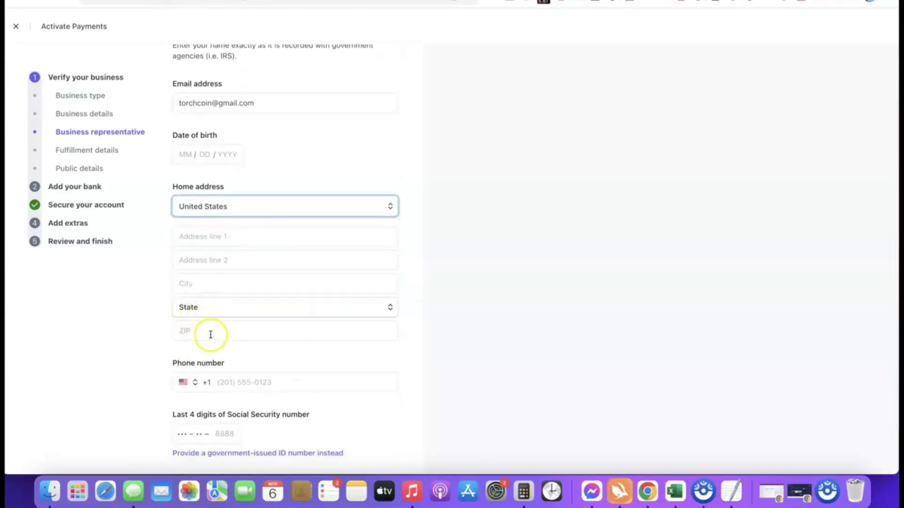
{"action": "scroll", "coordinate": [289, 325], "scroll_direction": "down", "scroll_amount": 1}
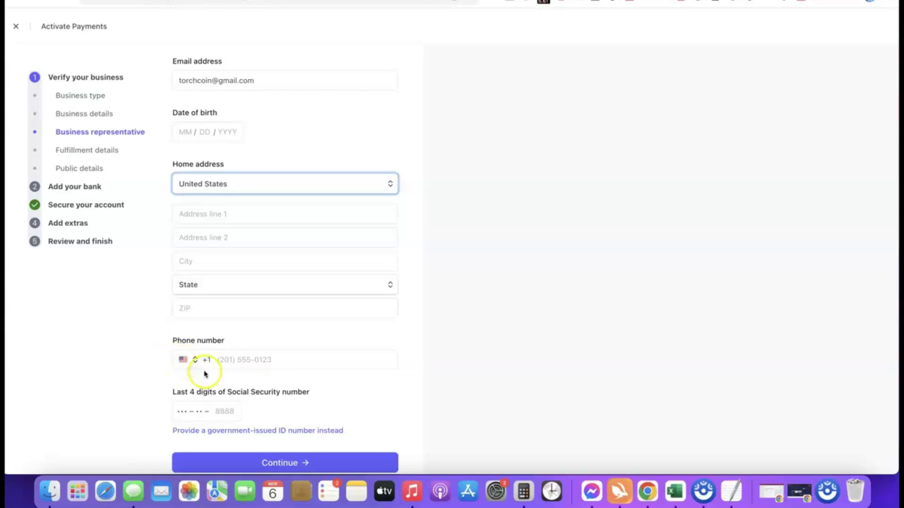
{"action": "left_click", "coordinate": [188, 360]}
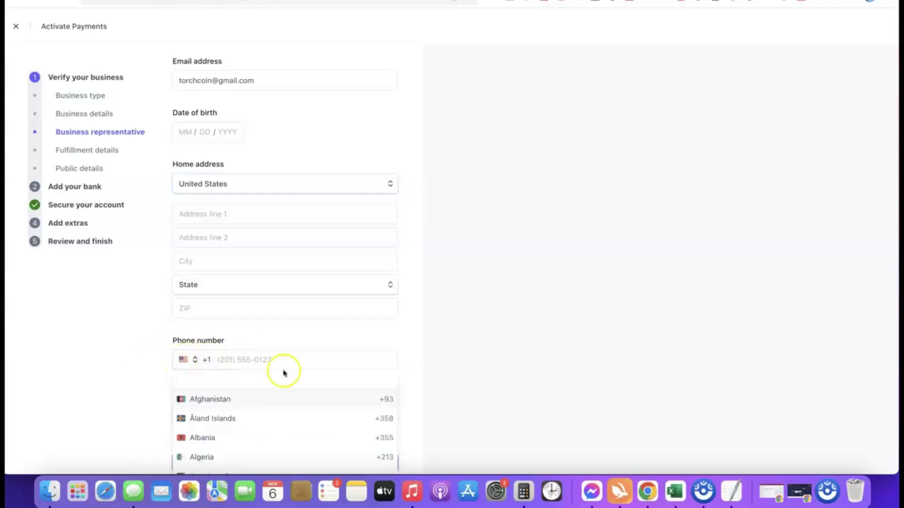
{"action": "left_click", "coordinate": [416, 368]}
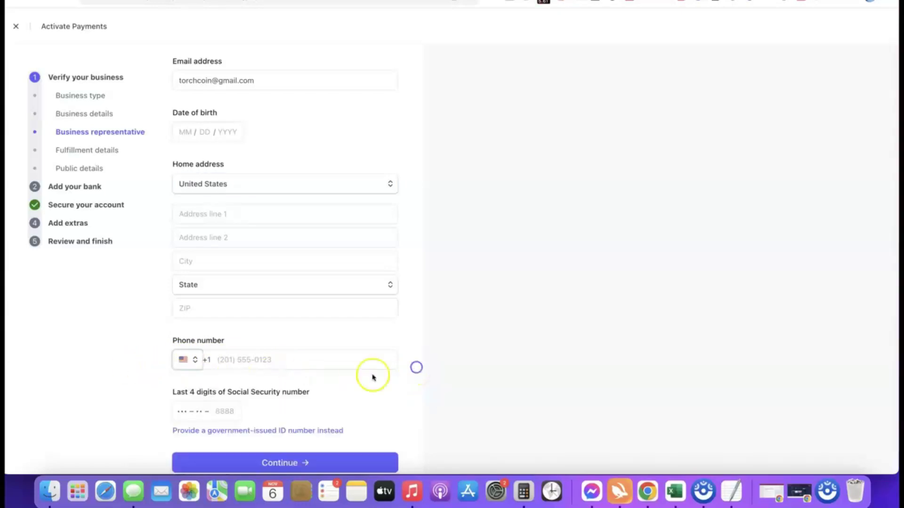
{"action": "scroll", "coordinate": [373, 356], "scroll_direction": "down", "scroll_amount": 1}
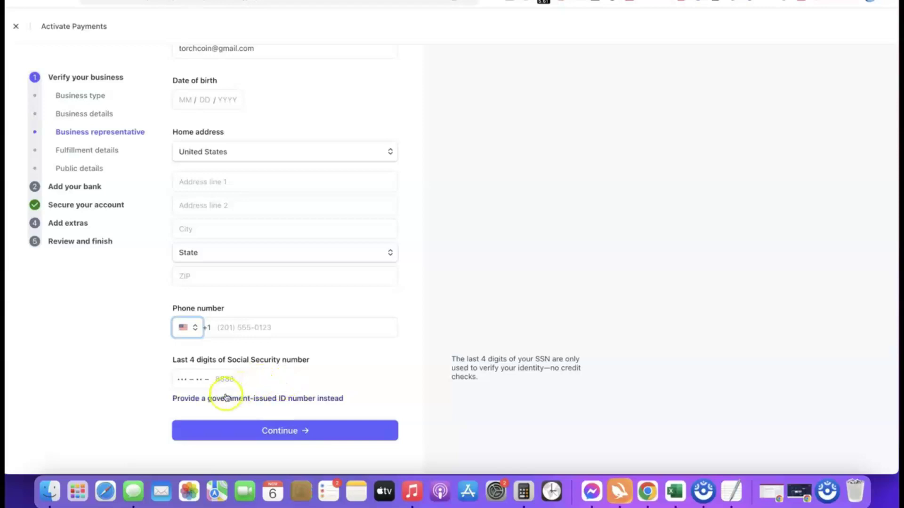
{"action": "scroll", "coordinate": [165, 367], "scroll_direction": "up", "scroll_amount": 5}
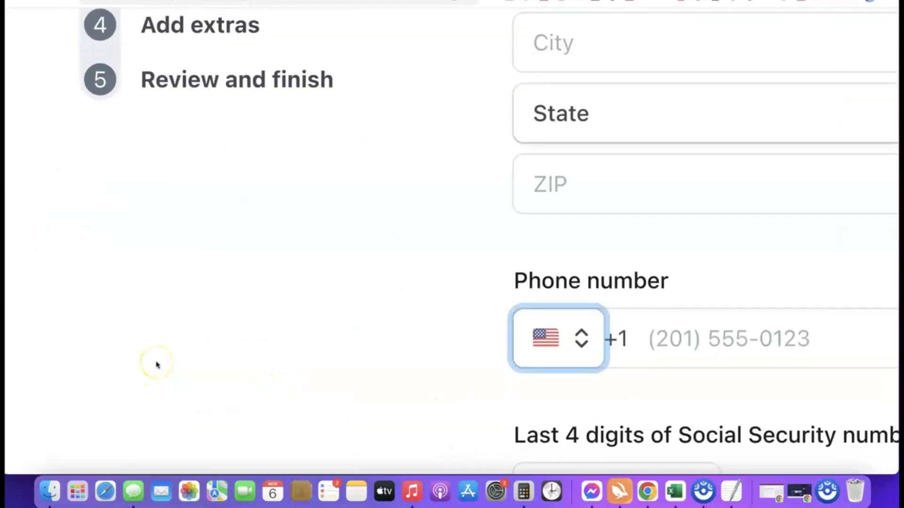
{"action": "scroll", "coordinate": [162, 364], "scroll_direction": "right", "scroll_amount": 5}
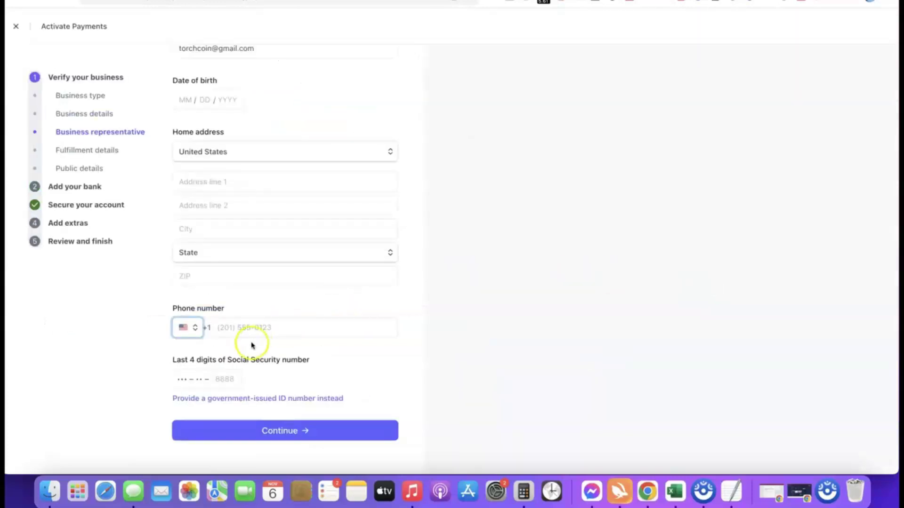
Step: Switch identity verification to a government-issued ID number and set the ID's country to NG
{"action": "left_click", "coordinate": [254, 398]}
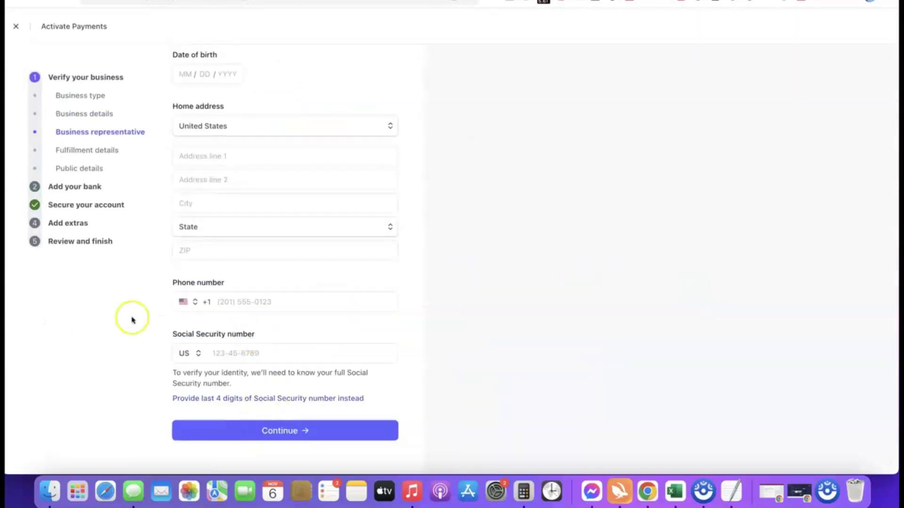
{"action": "left_click", "coordinate": [194, 354]}
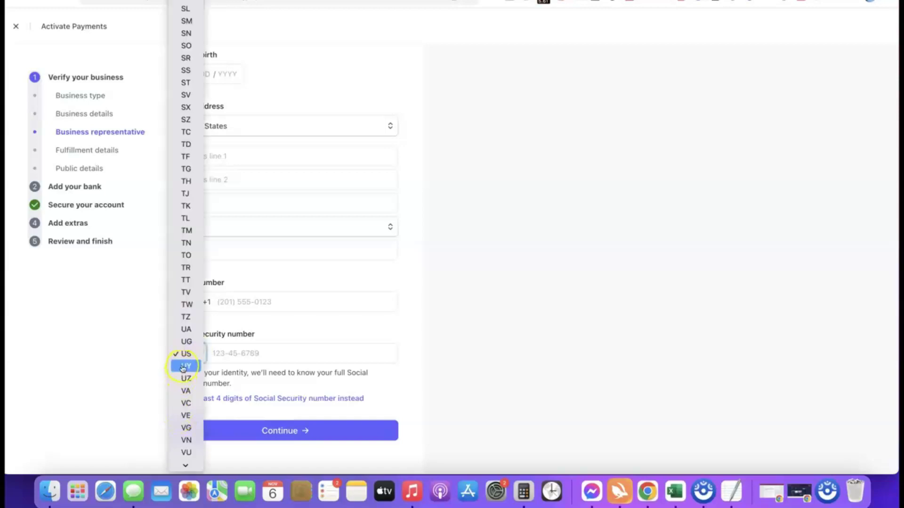
{"action": "scroll", "coordinate": [180, 184], "scroll_direction": "down", "scroll_amount": 2}
{"action": "scroll", "coordinate": [180, 185], "scroll_direction": "down", "scroll_amount": 1}
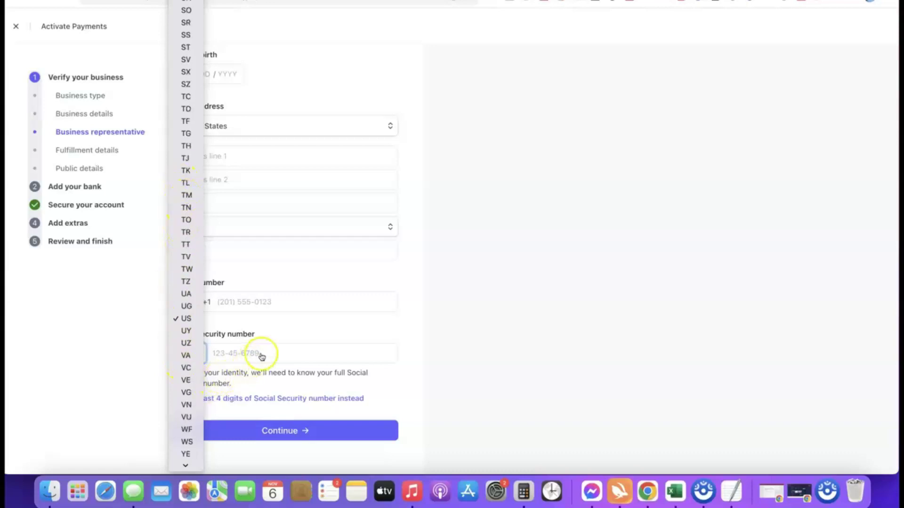
{"action": "left_click", "coordinate": [409, 351]}
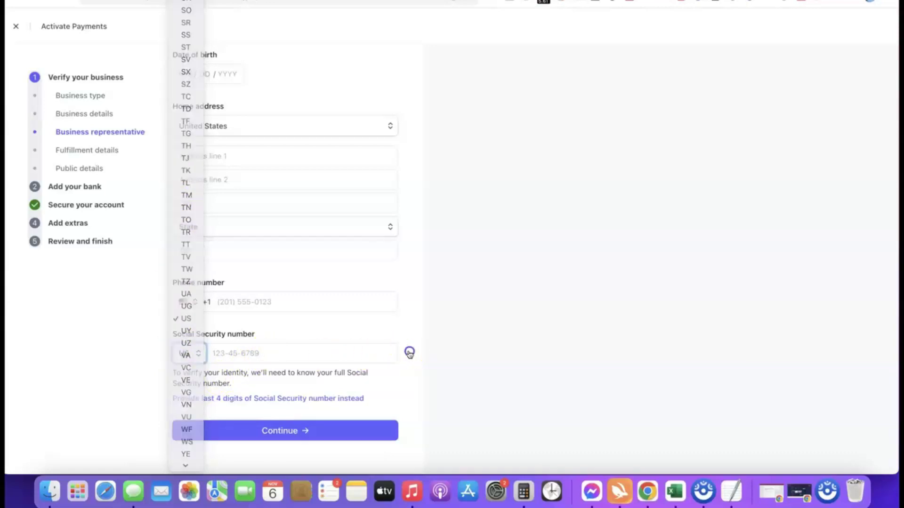
{"action": "left_click", "coordinate": [189, 353]}
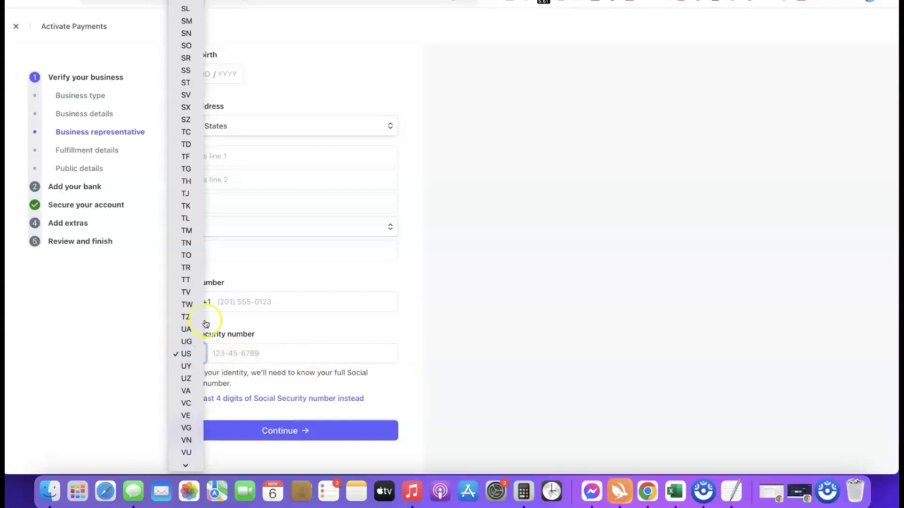
{"action": "scroll", "coordinate": [189, 325], "scroll_direction": "down", "scroll_amount": 3}
{"action": "type", "text": "ng"}
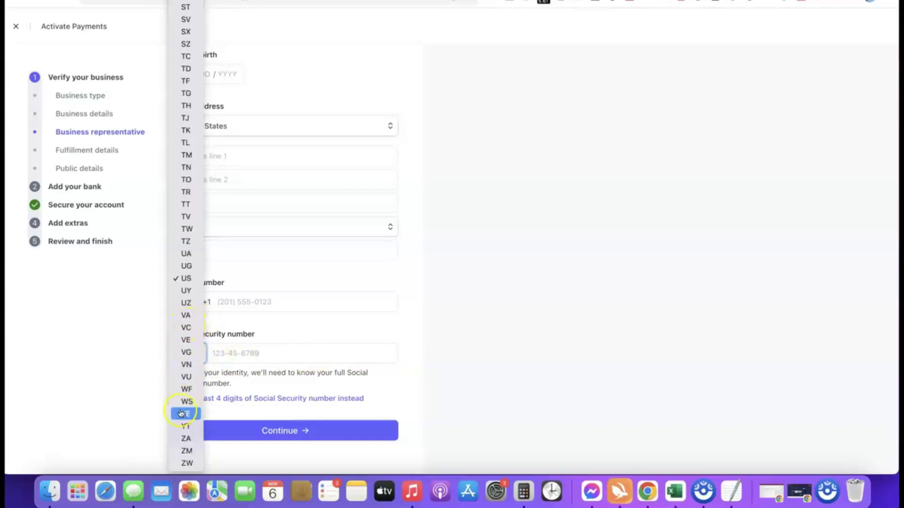
{"action": "key", "text": "Return"}
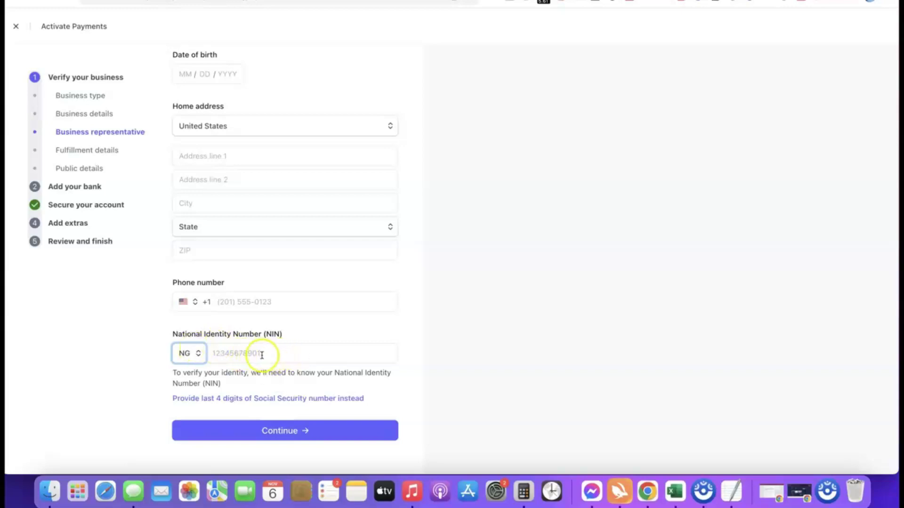
Step: Set the phone number's country to Nigeria and submit the business representative's details
{"action": "left_click", "coordinate": [183, 302]}
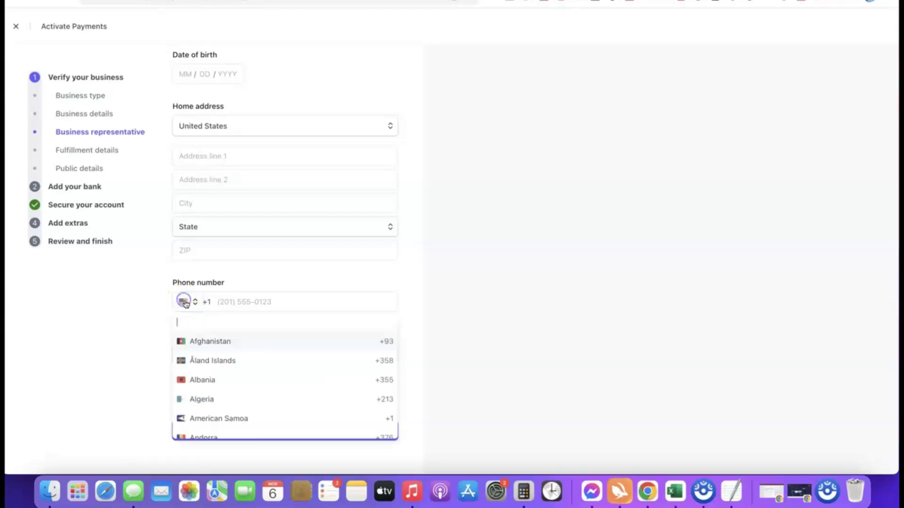
{"action": "type", "text": "nigeria"}
{"action": "key", "text": "Return"}
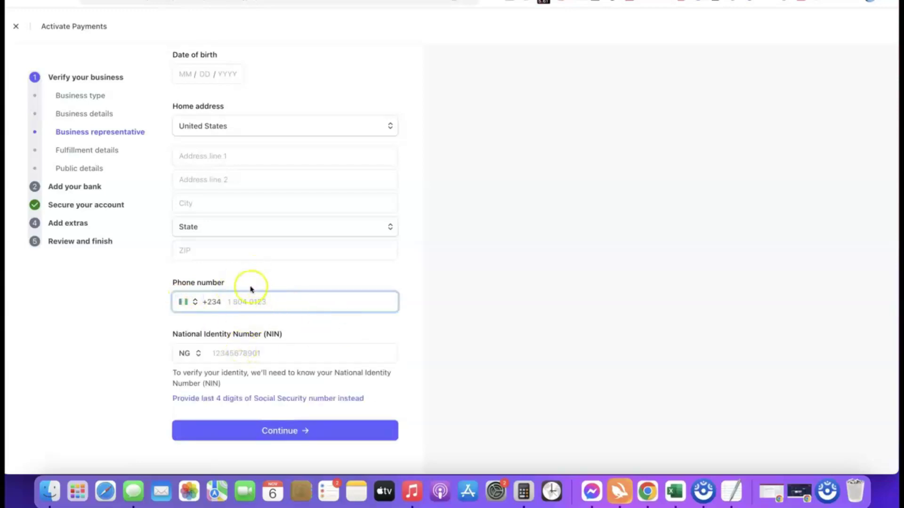
{"action": "scroll", "coordinate": [250, 288], "scroll_direction": "up", "scroll_amount": 2}
{"action": "scroll", "coordinate": [320, 210], "scroll_direction": "down", "scroll_amount": 2}
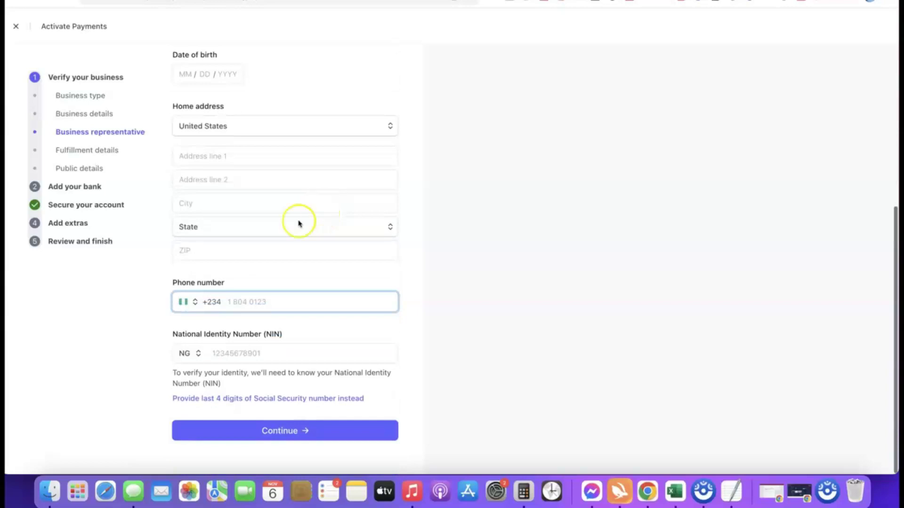
{"action": "left_click", "coordinate": [280, 436]}
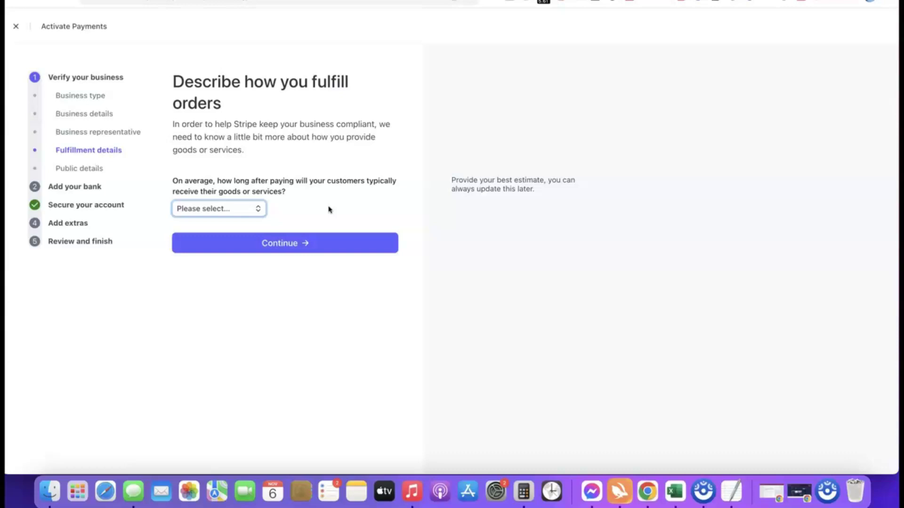
Step: Set the time customers wait for their goods or services to Within one day and submit the fulfillment details
{"action": "left_click", "coordinate": [302, 185]}
{"action": "left_click", "coordinate": [237, 213]}
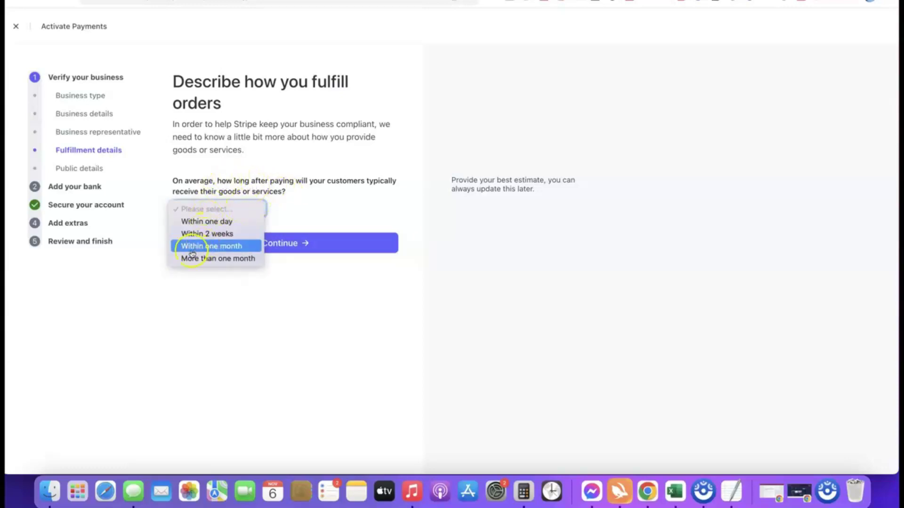
{"action": "left_click", "coordinate": [220, 237]}
{"action": "left_click", "coordinate": [235, 209]}
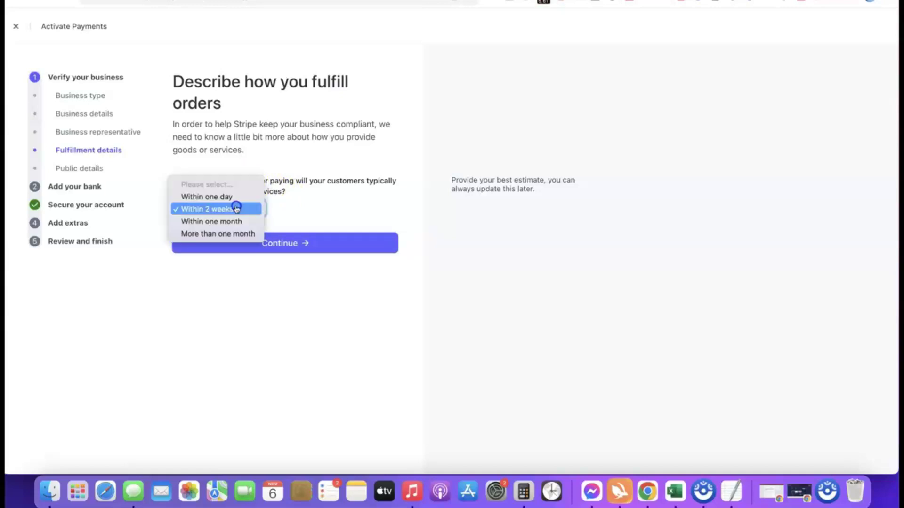
{"action": "left_click", "coordinate": [203, 197]}
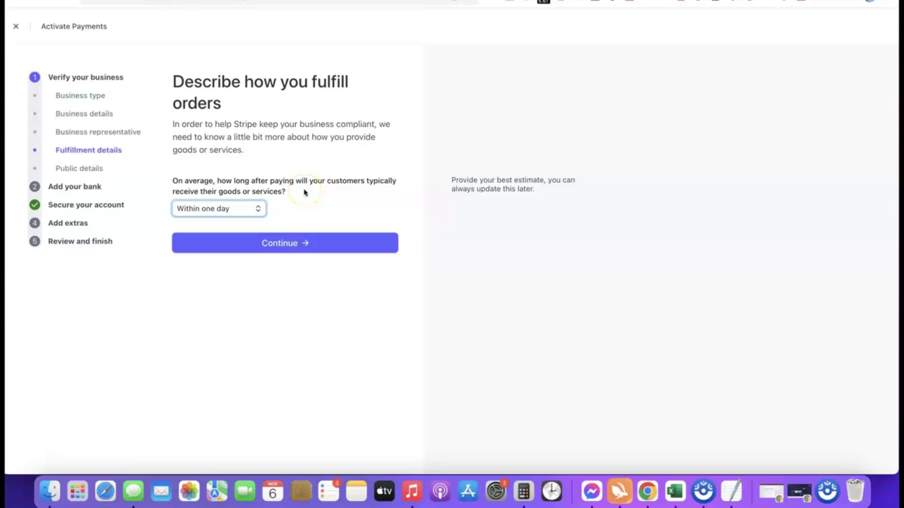
{"action": "left_click", "coordinate": [283, 244]}
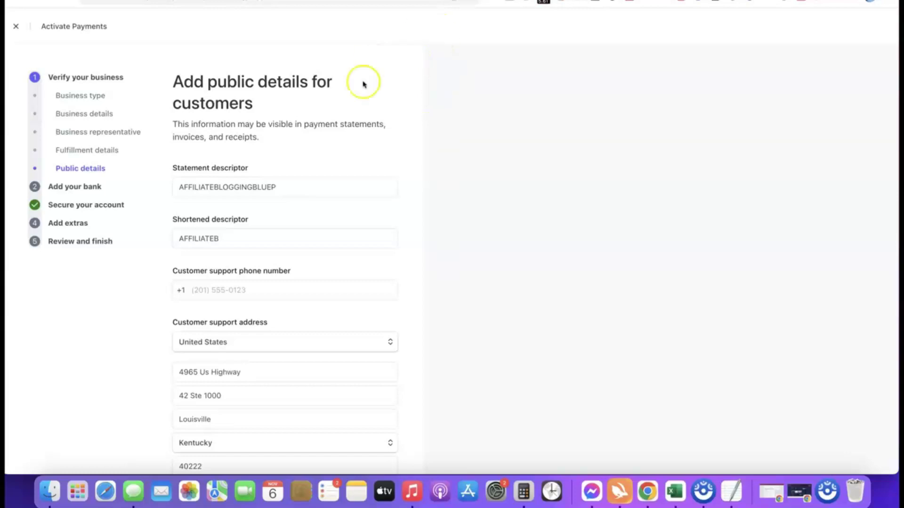
Step: Review the statement descriptor, shortened descriptor and customer support fields, and submit the public details
{"action": "mouse_move", "coordinate": [303, 157]}
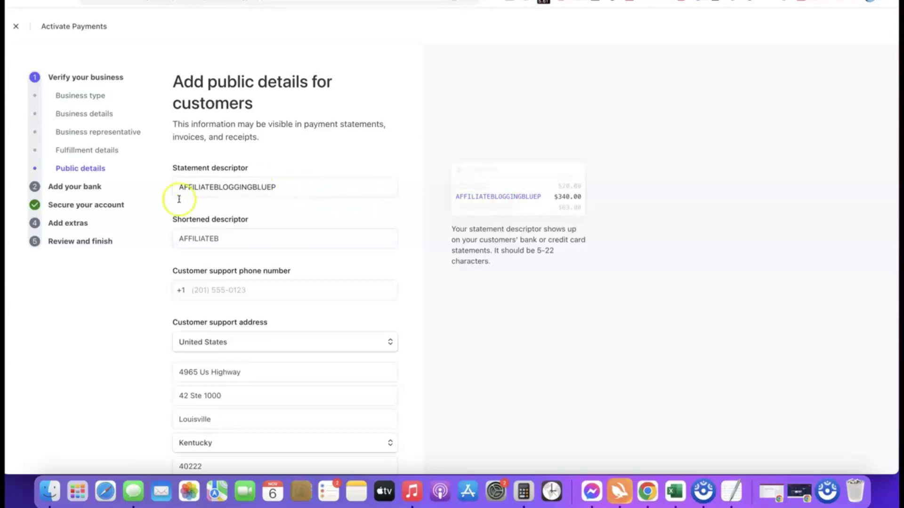
{"action": "left_click", "coordinate": [249, 243]}
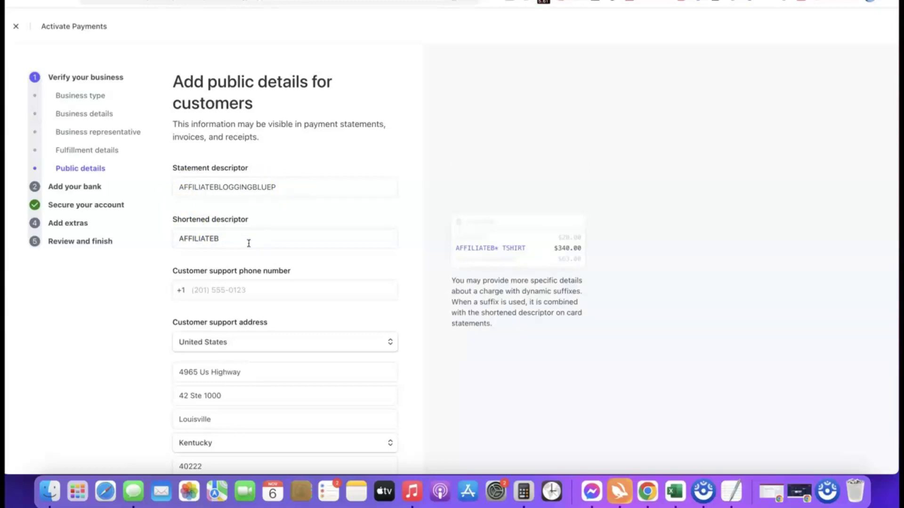
{"action": "left_click", "coordinate": [177, 281]}
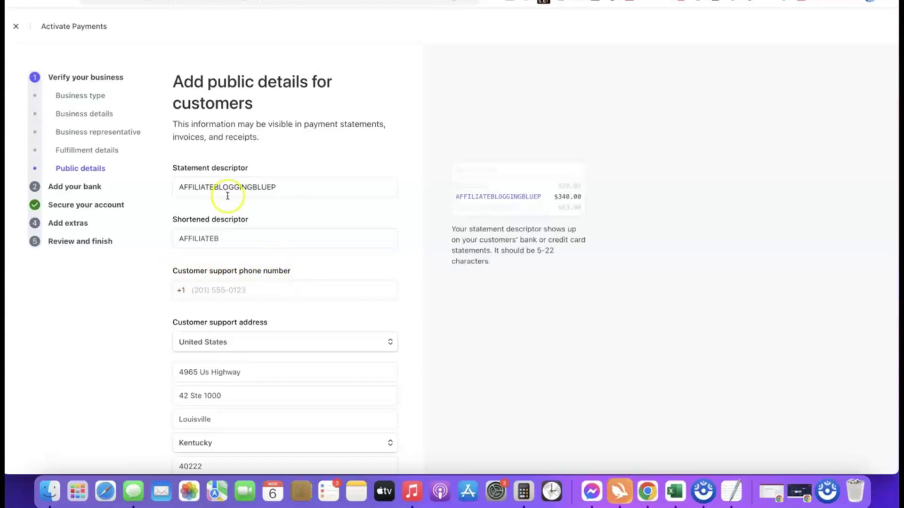
{"action": "scroll", "coordinate": [227, 196], "scroll_direction": "down", "scroll_amount": 3}
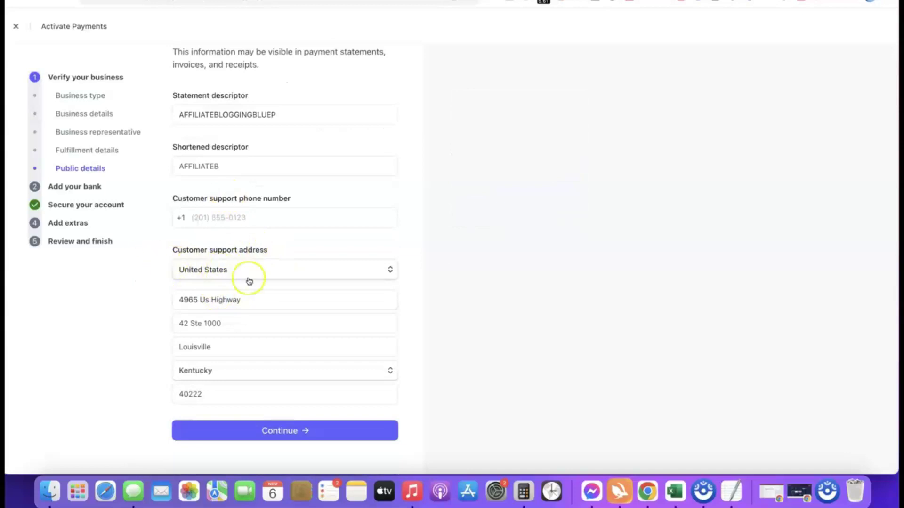
{"action": "scroll", "coordinate": [241, 281], "scroll_direction": "up", "scroll_amount": 2}
{"action": "scroll", "coordinate": [240, 264], "scroll_direction": "up", "scroll_amount": 1}
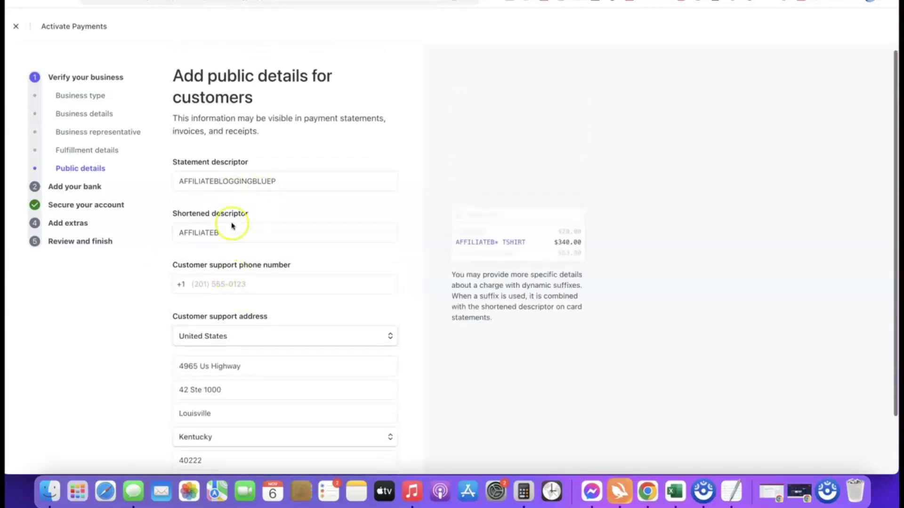
{"action": "mouse_move", "coordinate": [264, 156]}
{"action": "scroll", "coordinate": [264, 157], "scroll_direction": "down", "scroll_amount": 3}
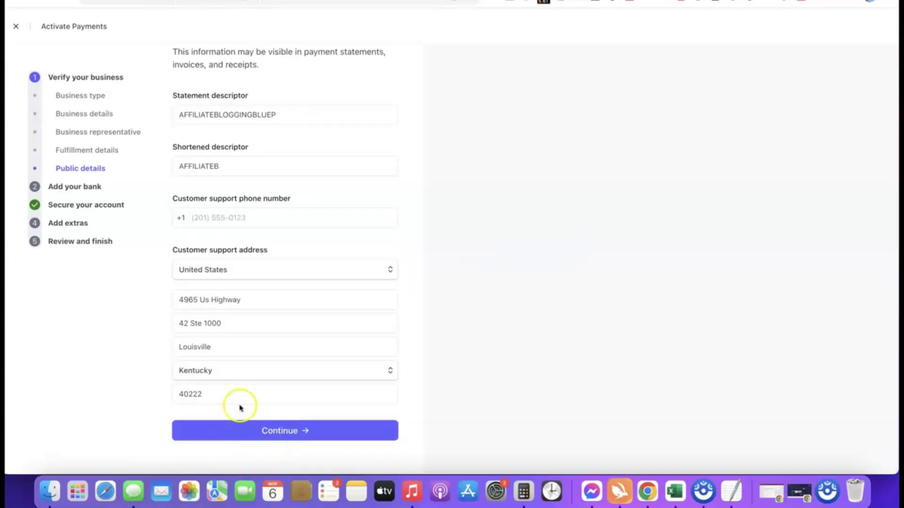
{"action": "left_click", "coordinate": [241, 428]}
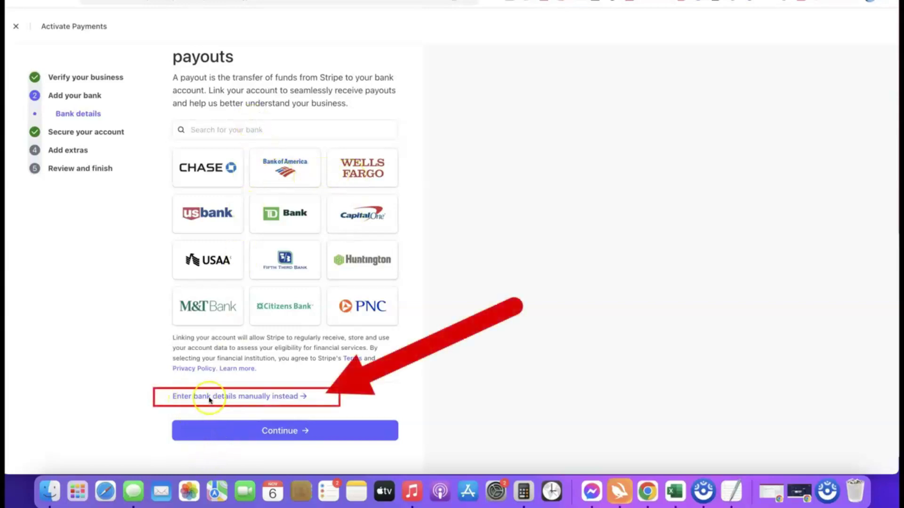
Step: Add the payout bank account manually with its routing and account numbers, save it and continue past the bank details
{"action": "left_click", "coordinate": [263, 397]}
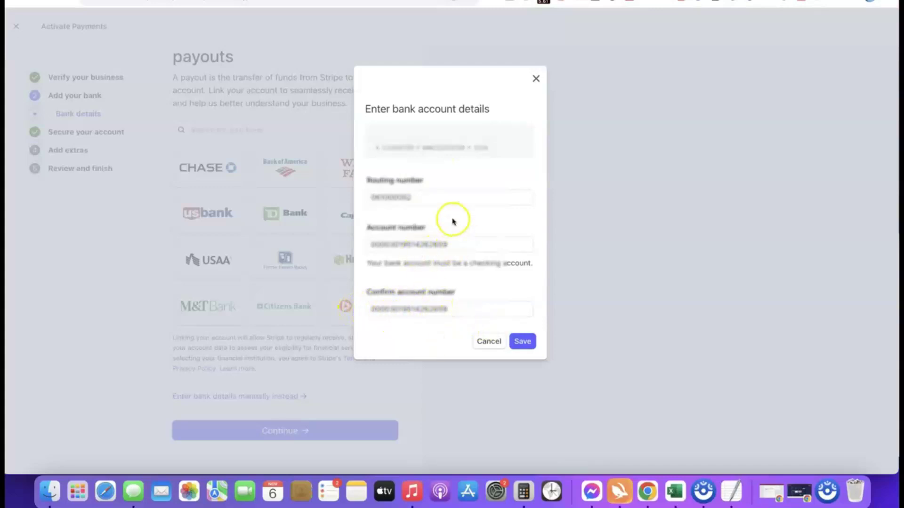
{"action": "left_click", "coordinate": [523, 342]}
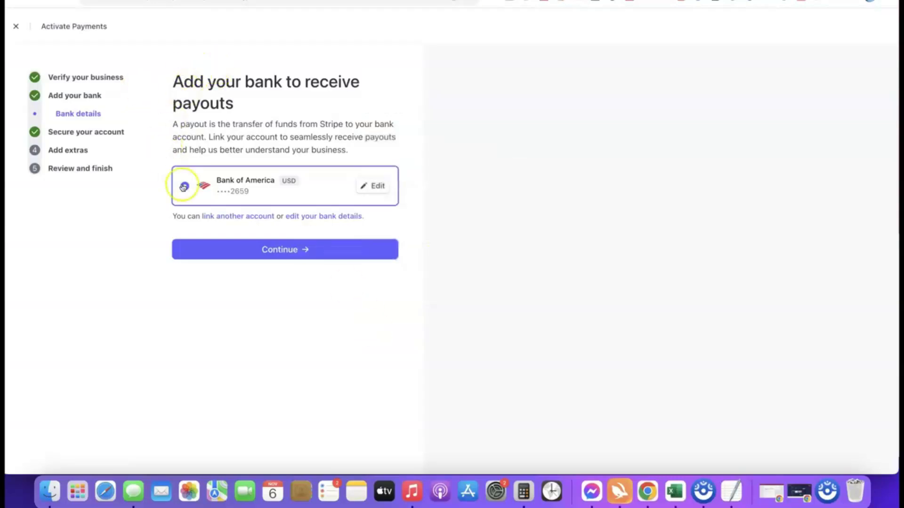
{"action": "left_click", "coordinate": [280, 252]}
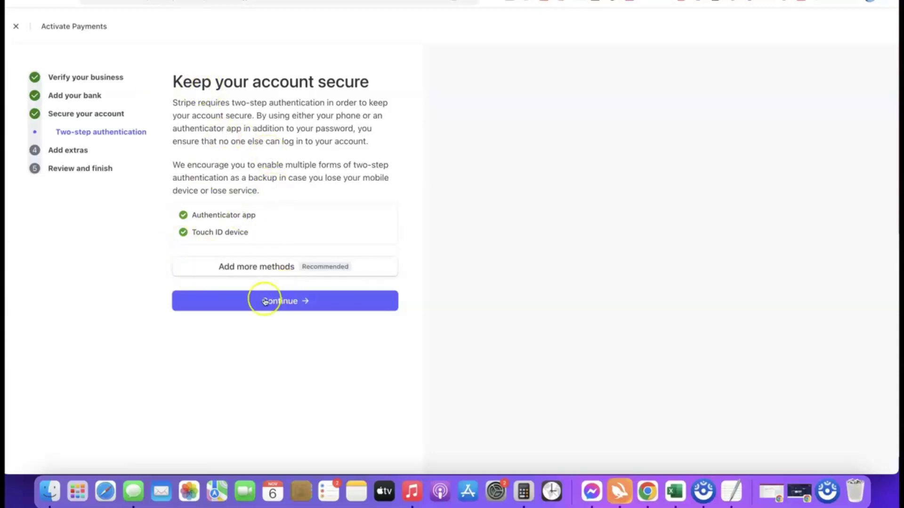
Step: Continue with the existing two-step authentication methods and skip the optional sales tax calculation and climate contributions
{"action": "left_click", "coordinate": [288, 302]}
{"action": "scroll", "coordinate": [316, 147], "scroll_direction": "down", "scroll_amount": 1}
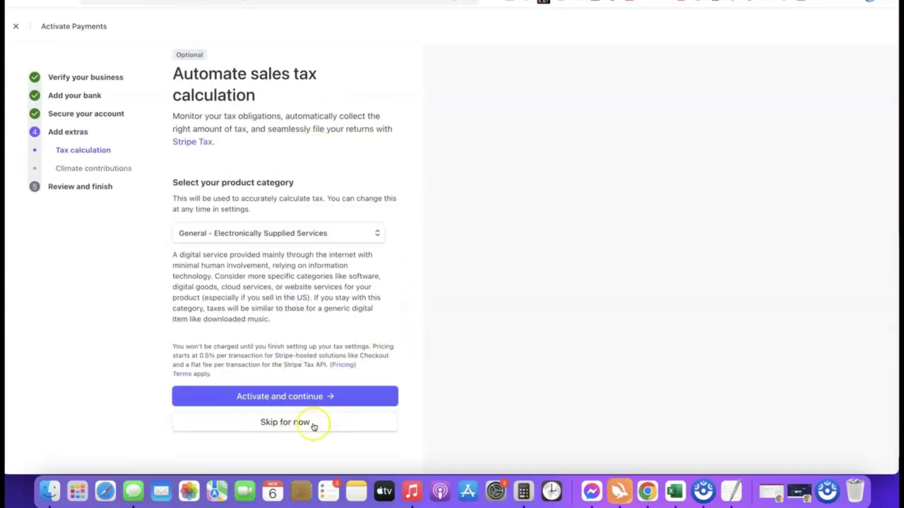
{"action": "left_click", "coordinate": [285, 425]}
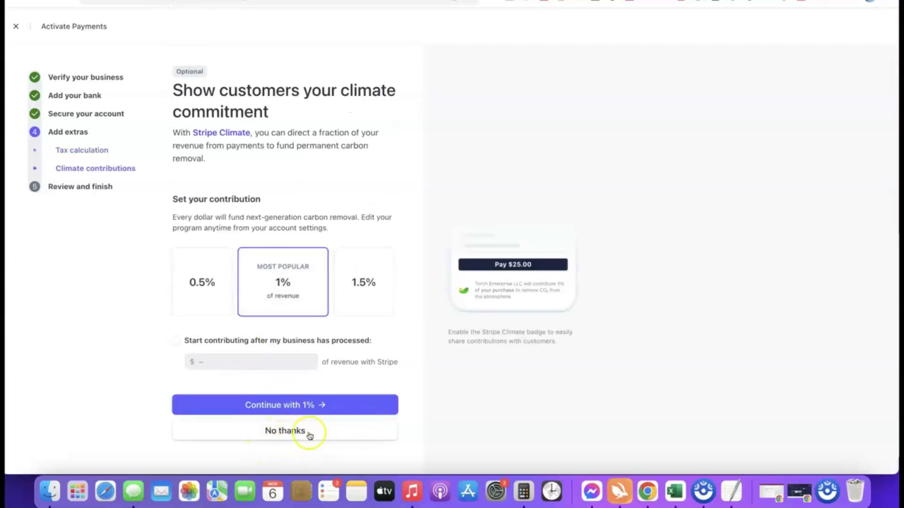
{"action": "left_click", "coordinate": [299, 431]}
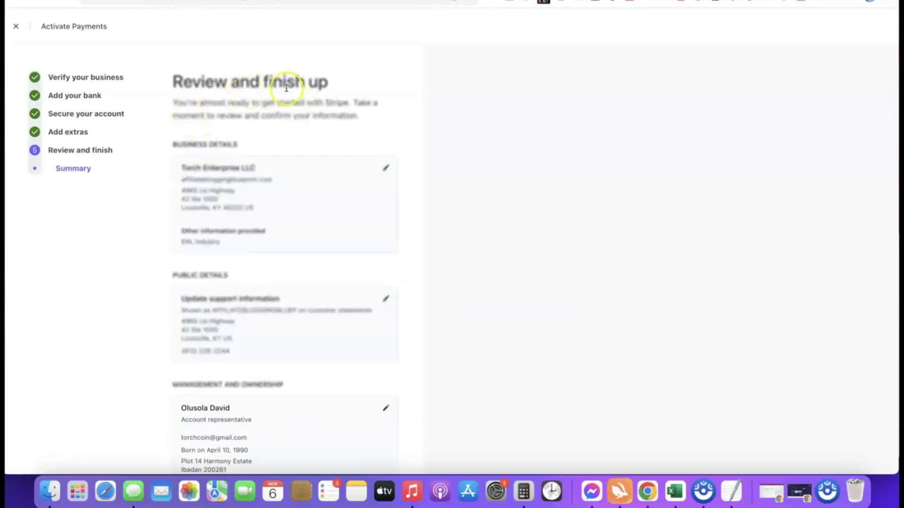
Step: Review the business, public, ownership and payout details in the activation summary, then agree and submit the application
{"action": "scroll", "coordinate": [258, 72], "scroll_direction": "down", "scroll_amount": 5}
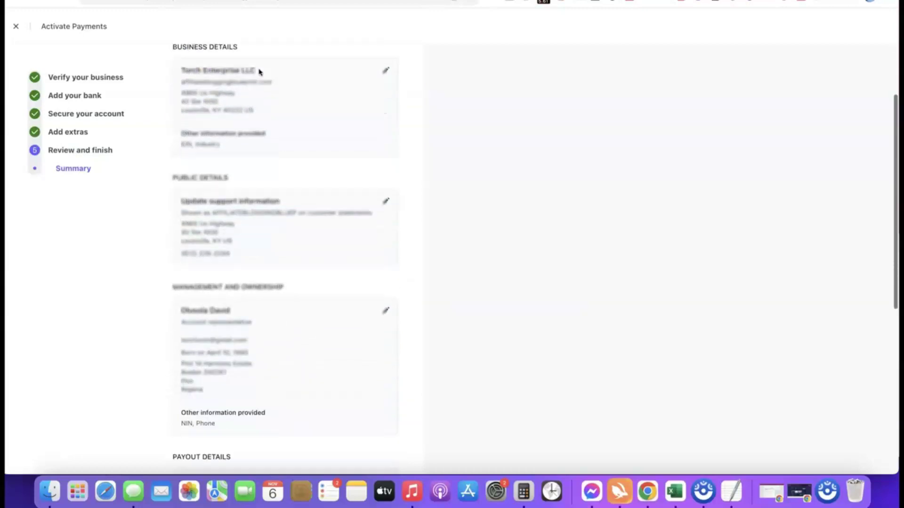
{"action": "scroll", "coordinate": [241, 70], "scroll_direction": "up", "scroll_amount": 3}
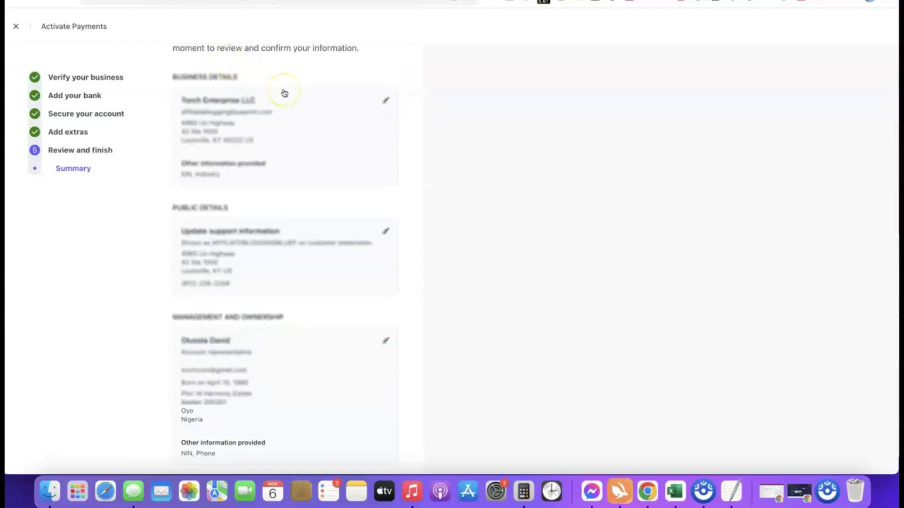
{"action": "scroll", "coordinate": [284, 93], "scroll_direction": "down", "scroll_amount": 8}
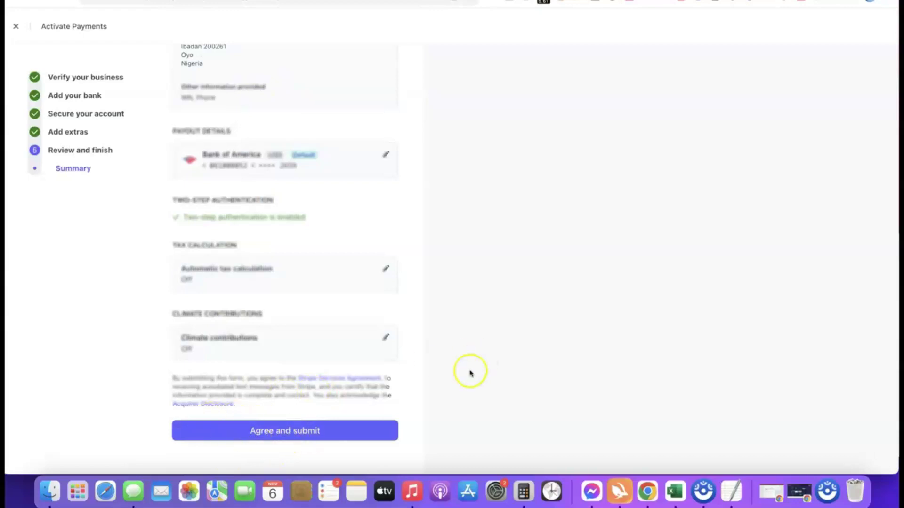
{"action": "left_click", "coordinate": [277, 429]}
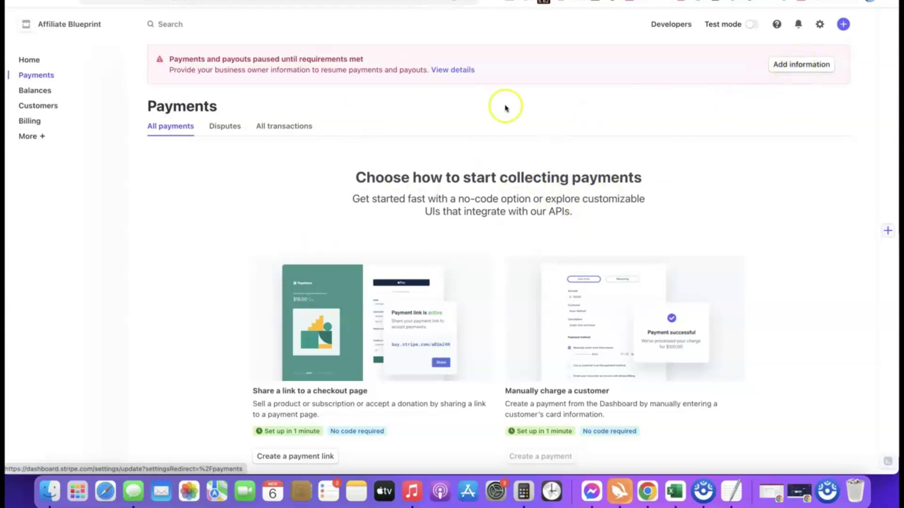
Step: Open the required business owner information and start updating the account representative's missing details
{"action": "left_click", "coordinate": [779, 64]}
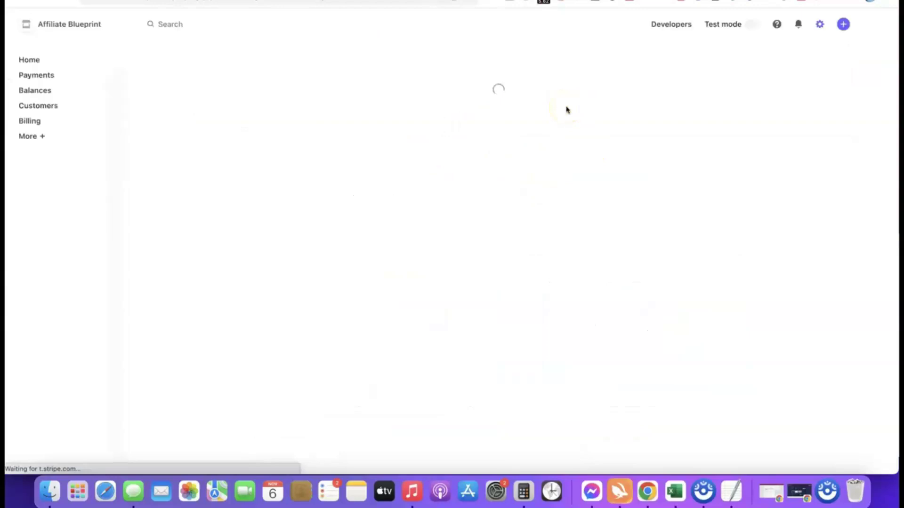
{"action": "scroll", "coordinate": [460, 126], "scroll_direction": "down", "scroll_amount": 2}
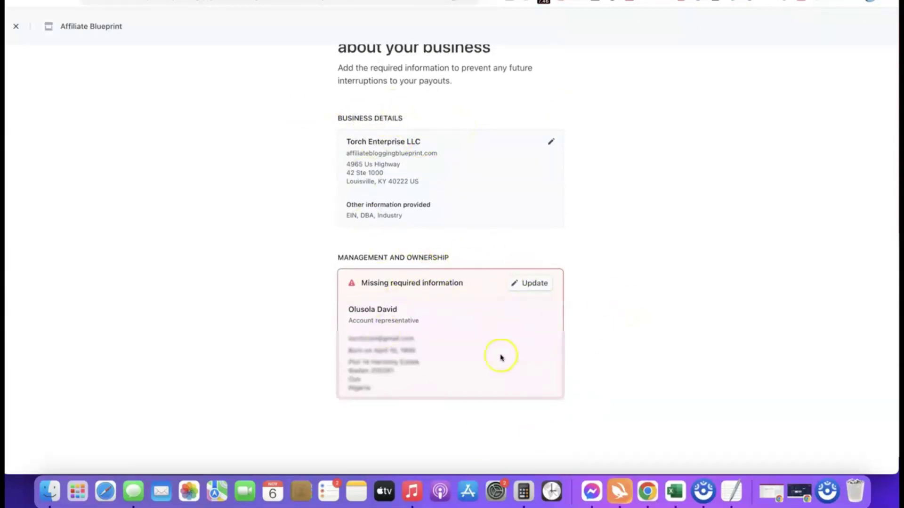
{"action": "scroll", "coordinate": [665, 261], "scroll_direction": "down", "scroll_amount": 1}
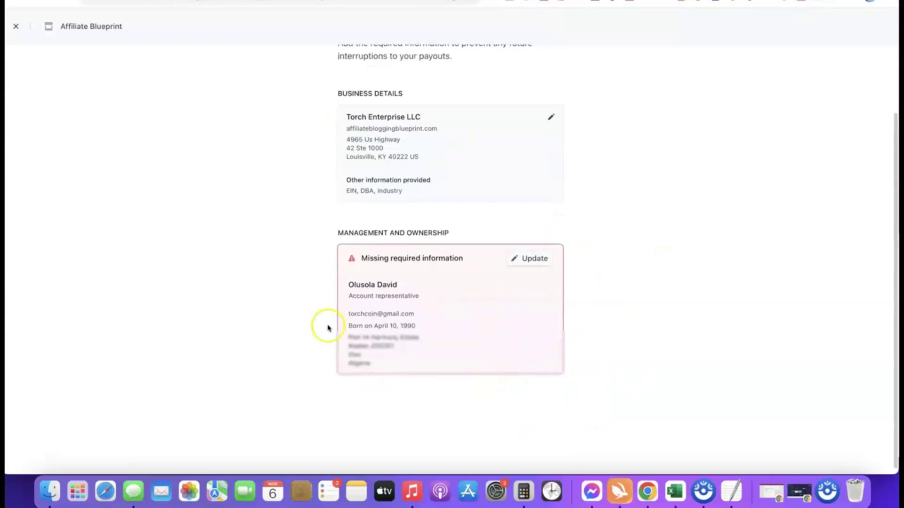
{"action": "left_click", "coordinate": [532, 258]}
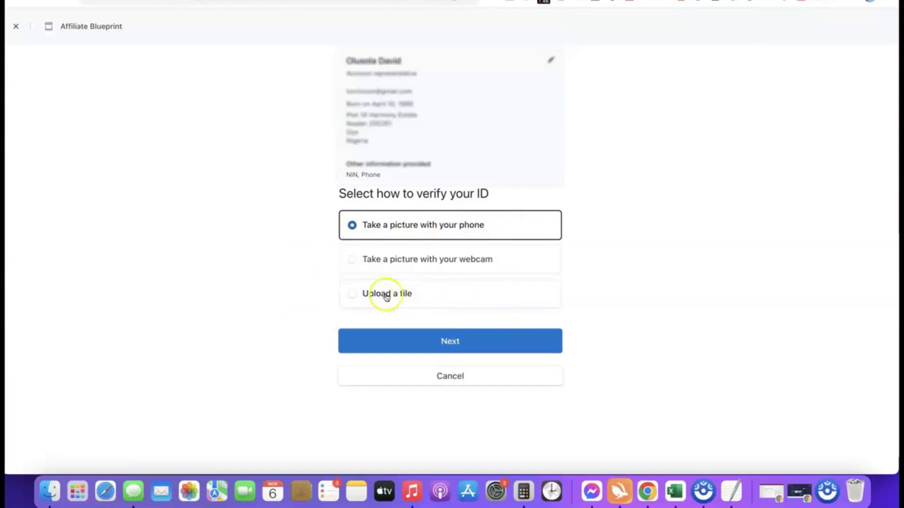
Step: Choose to verify the representative's ID by uploading a file, with Driver's license as the identification type
{"action": "left_click", "coordinate": [359, 295]}
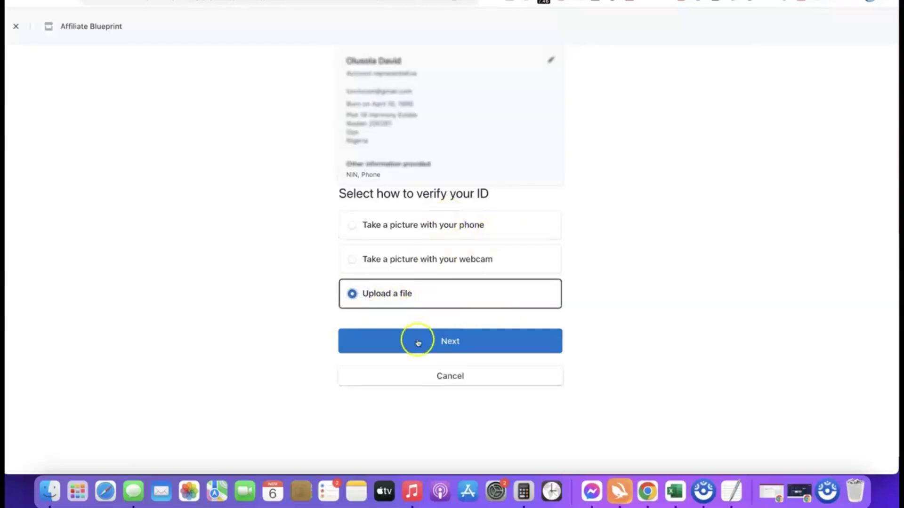
{"action": "left_click", "coordinate": [443, 344]}
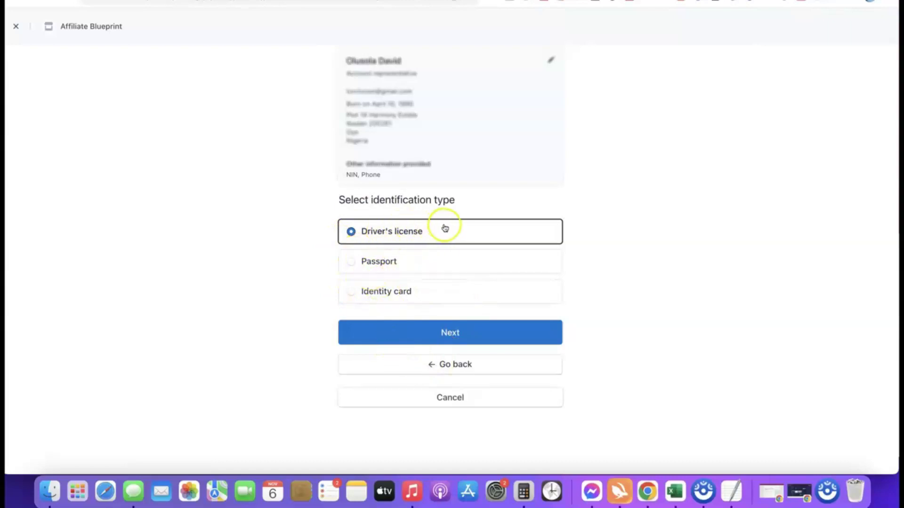
{"action": "left_click", "coordinate": [451, 333]}
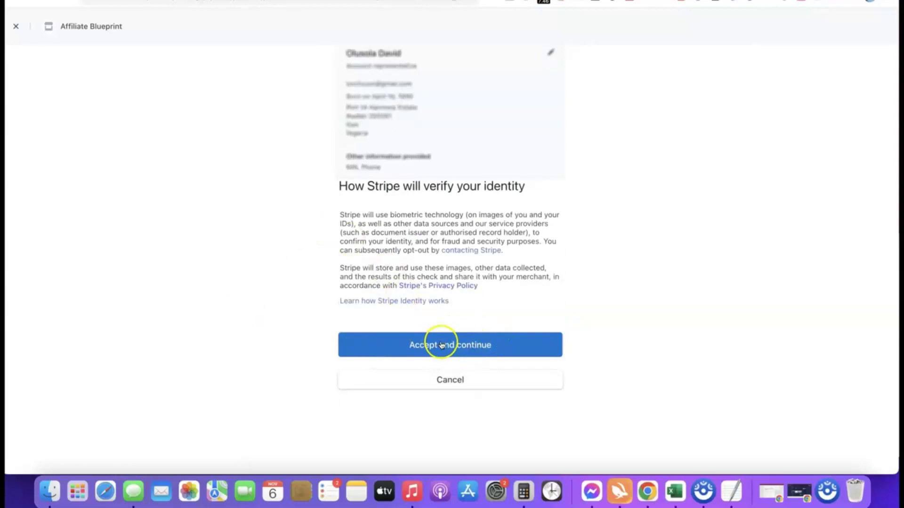
Step: Accept the identity verification terms and upload the image of the front of the driver's license
{"action": "left_click", "coordinate": [441, 346]}
{"action": "left_click", "coordinate": [633, 332]}
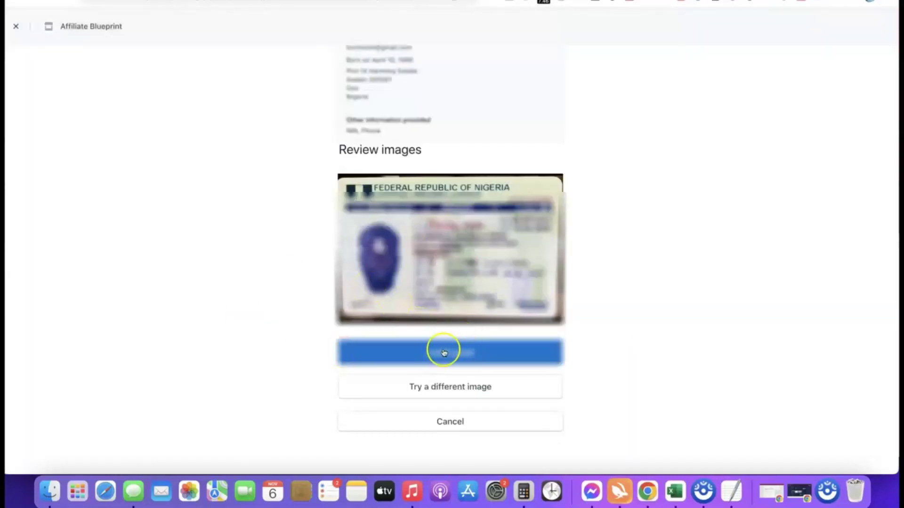
{"action": "left_click", "coordinate": [446, 351]}
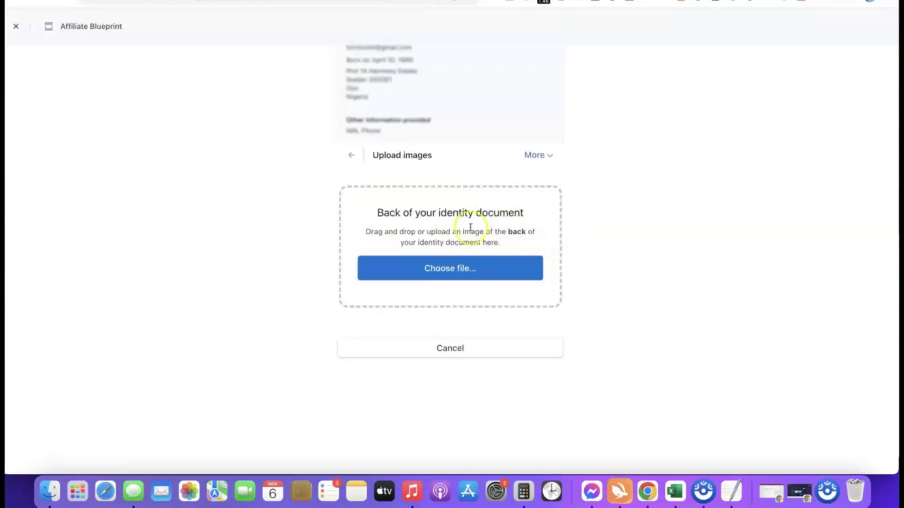
Step: Upload drivers_license_back.jpg as the back of the identity document, continue with that image anyway, and return to the dashboard
{"action": "left_click", "coordinate": [451, 270]}
{"action": "key", "text": "super+f"}
{"action": "type", "text": "drivers"}
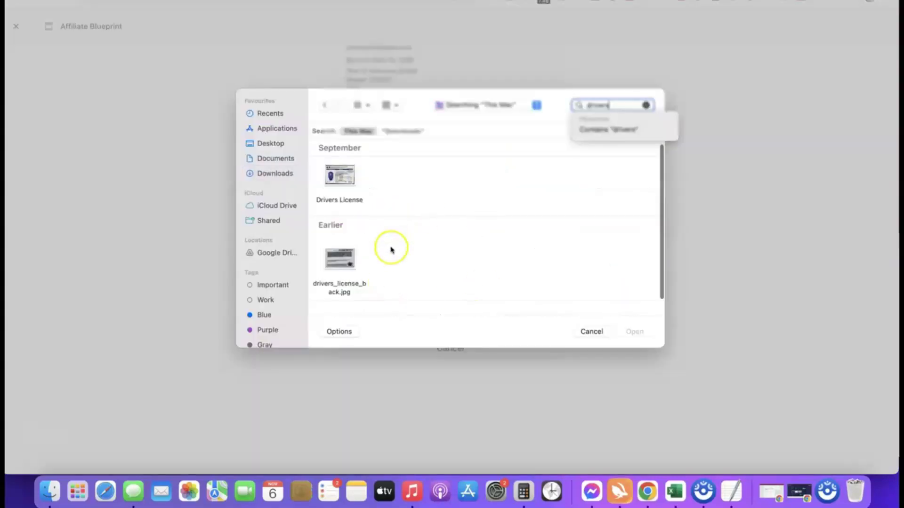
{"action": "left_click", "coordinate": [338, 264]}
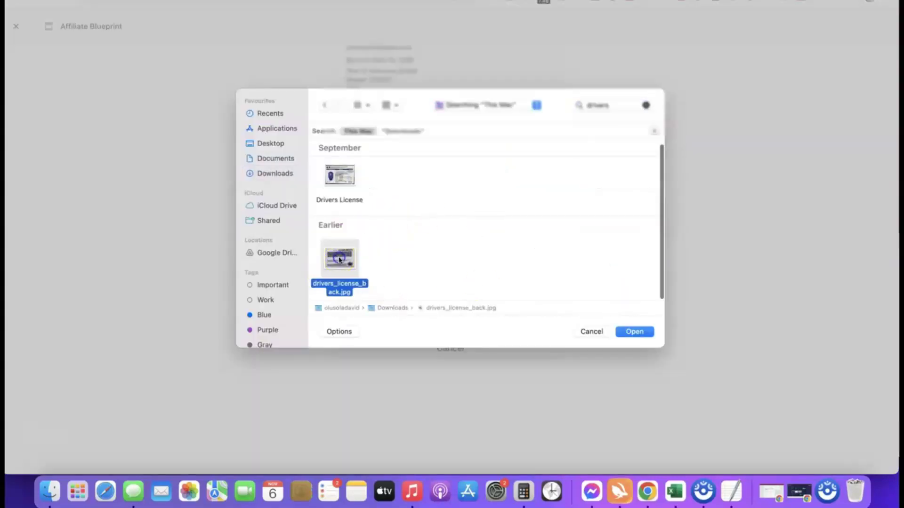
{"action": "left_click", "coordinate": [635, 333]}
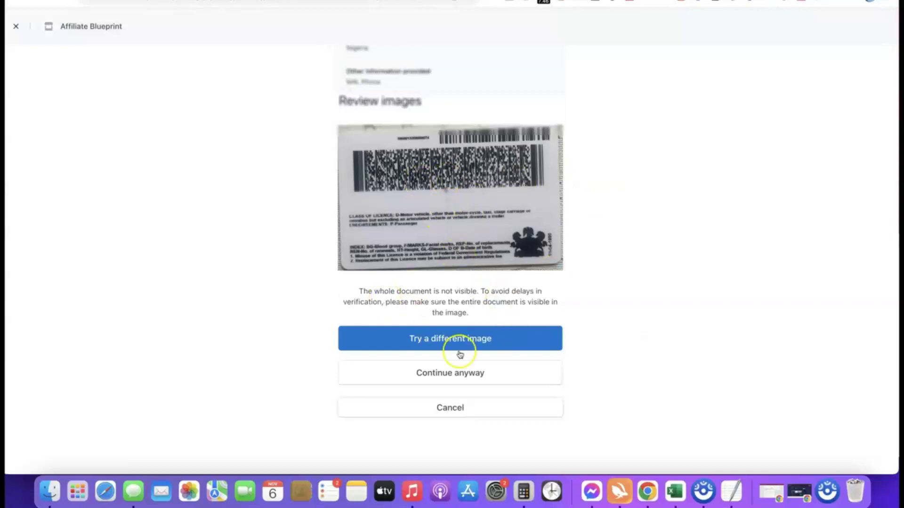
{"action": "left_click", "coordinate": [445, 373]}
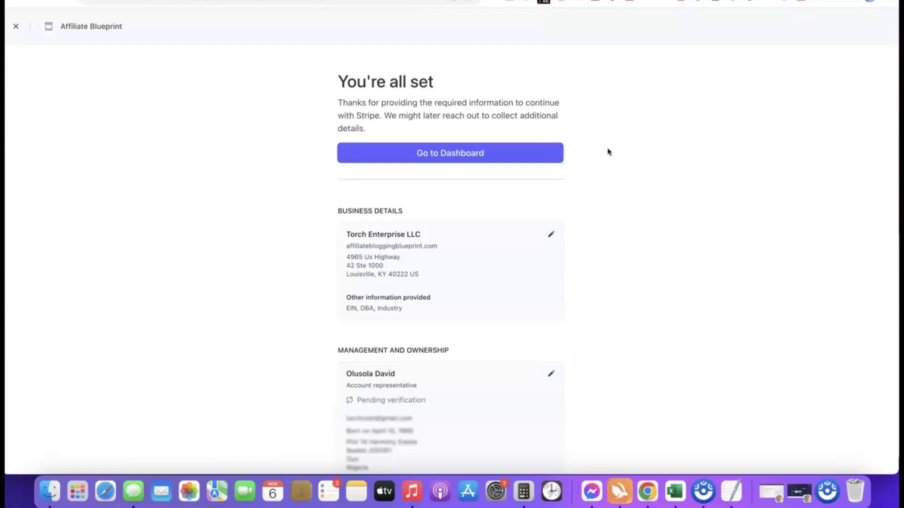
{"action": "left_click", "coordinate": [450, 152]}
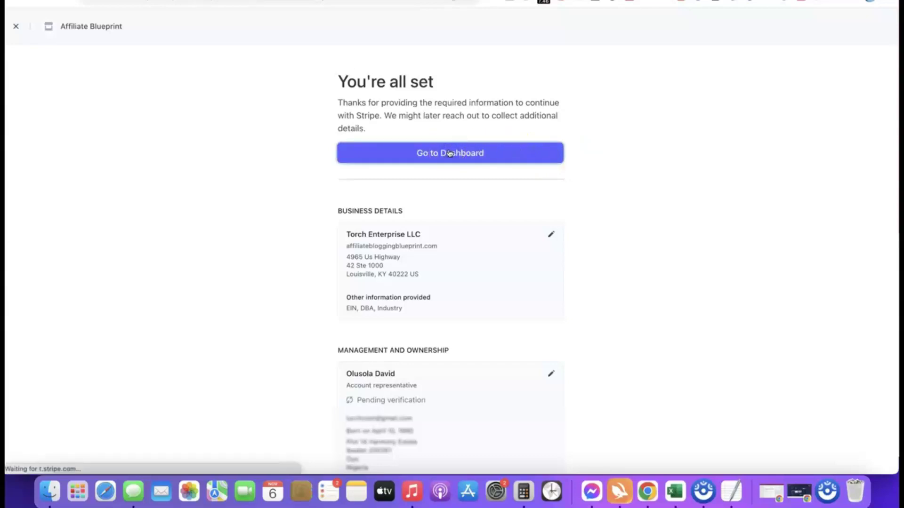